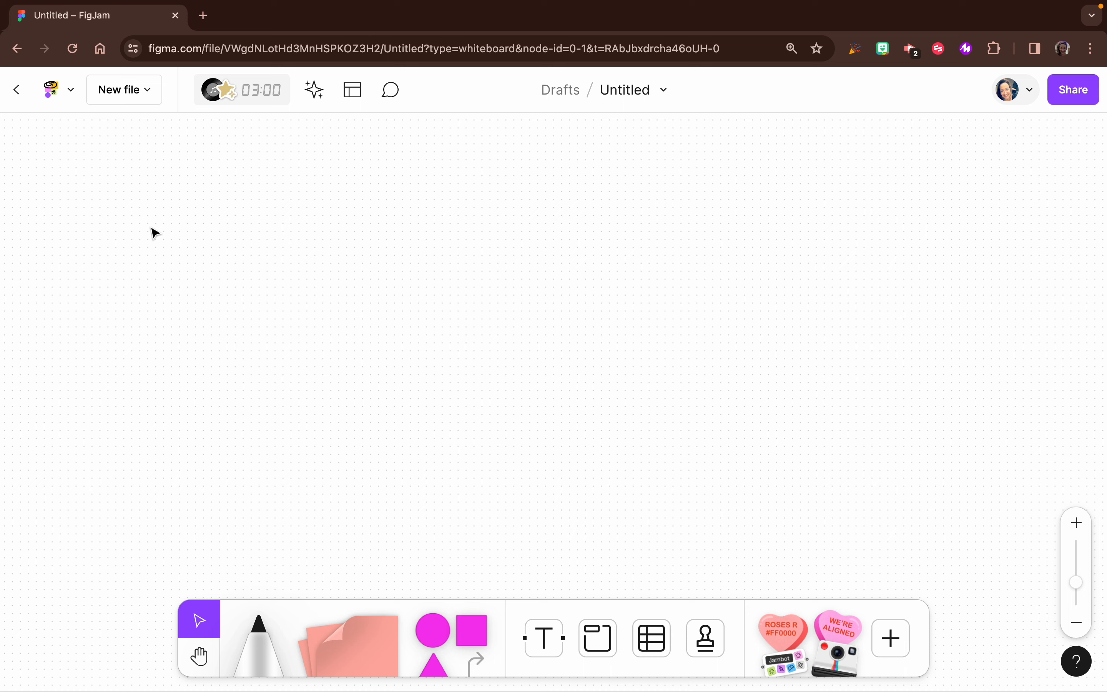
# Step: Briefly play and stop the Acoustic ambient track in the timer, music, and voting tool
pyautogui.click(225, 92)
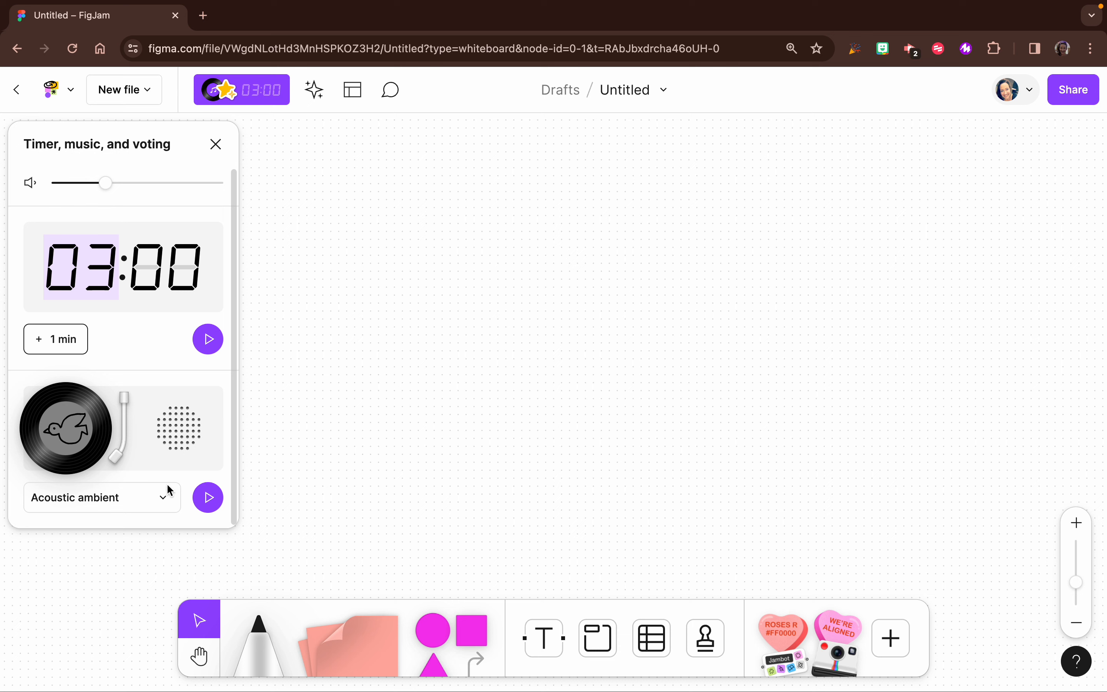
pyautogui.click(208, 498)
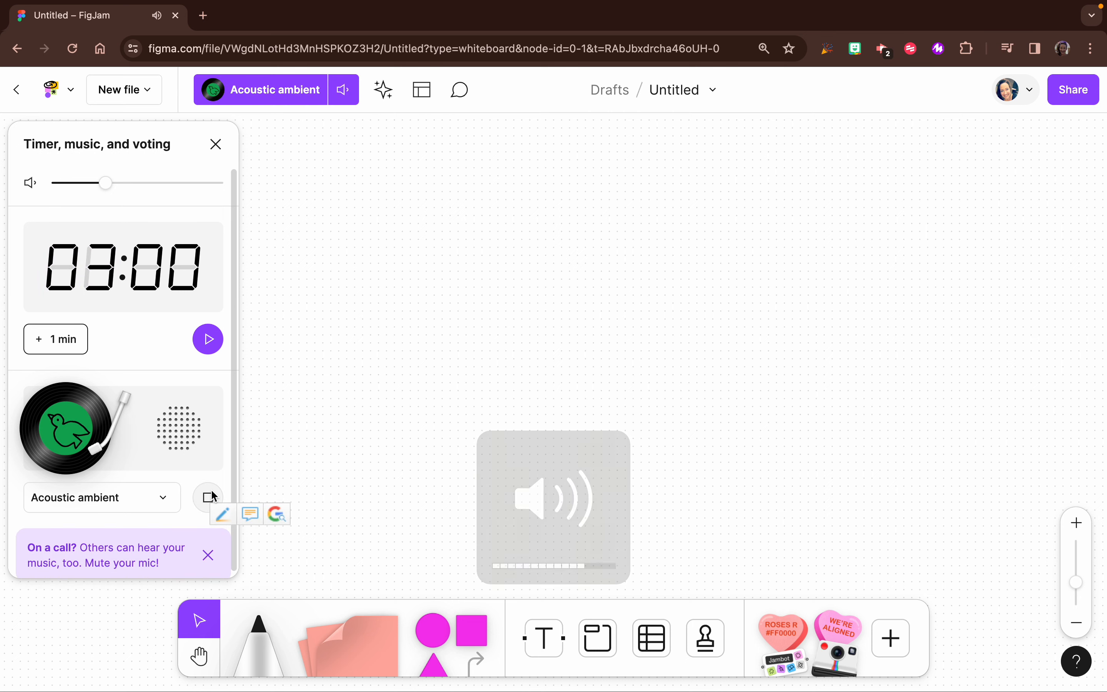
pyautogui.click(208, 498)
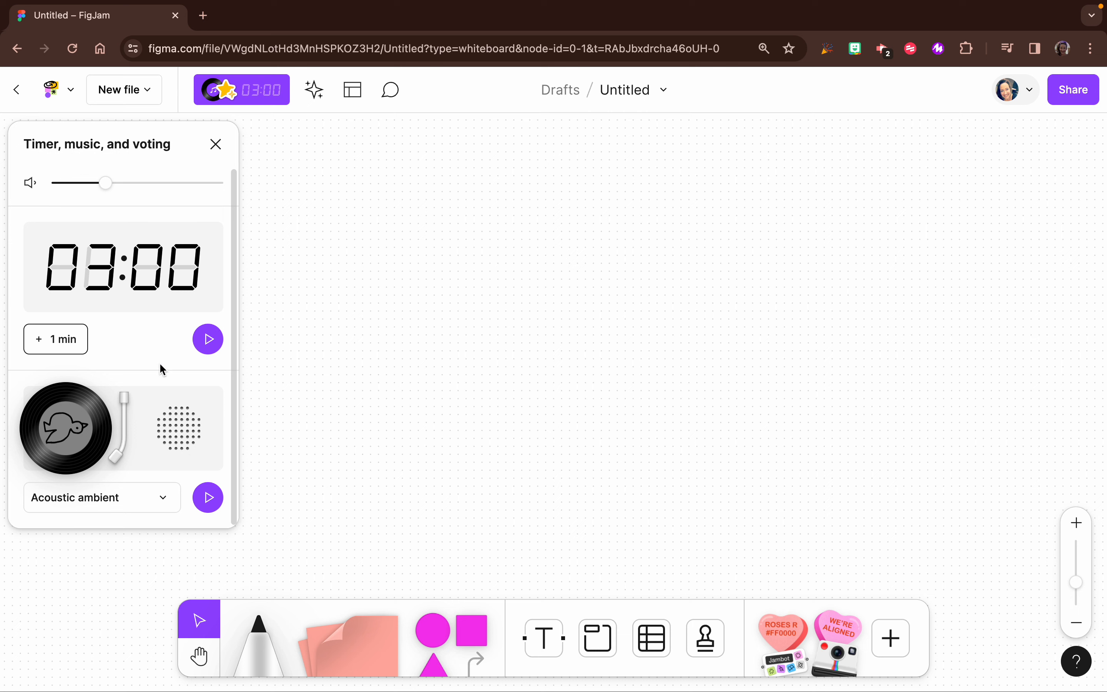
pyautogui.click(216, 144)
# Step: View the AI generator's prompt field and its suggested chart and plan templates
pyautogui.click(310, 96)
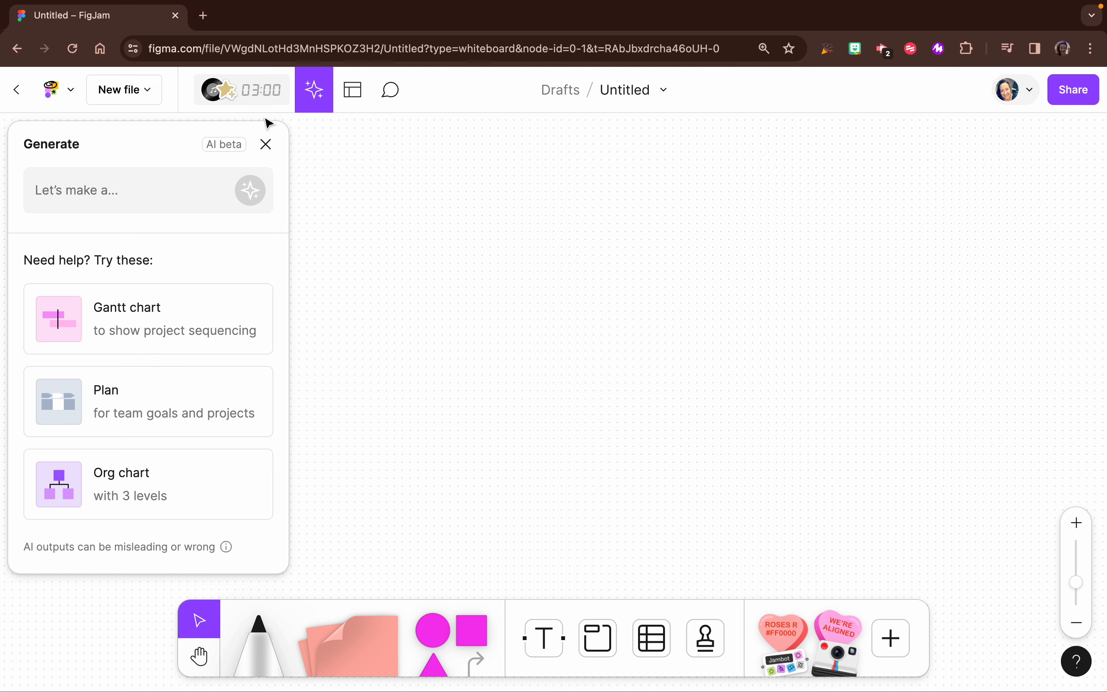
pyautogui.click(266, 147)
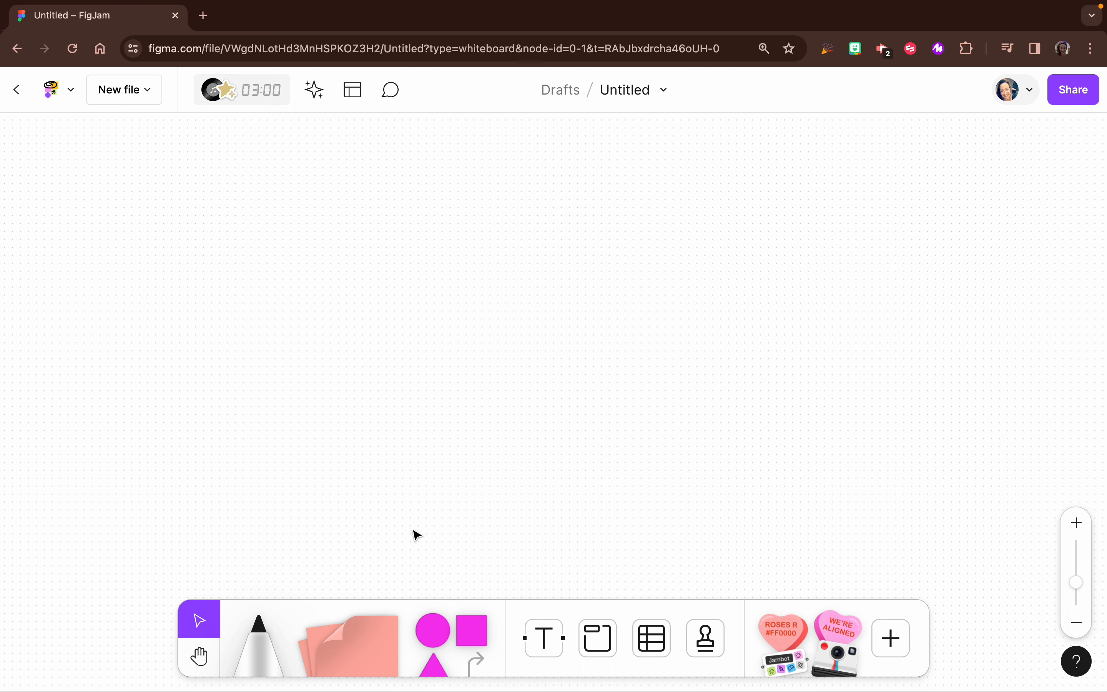
# Step: Draw a wavy black marker line on the upper part of the board and a yellow highlighter stroke beneath it
pyautogui.click(199, 655)
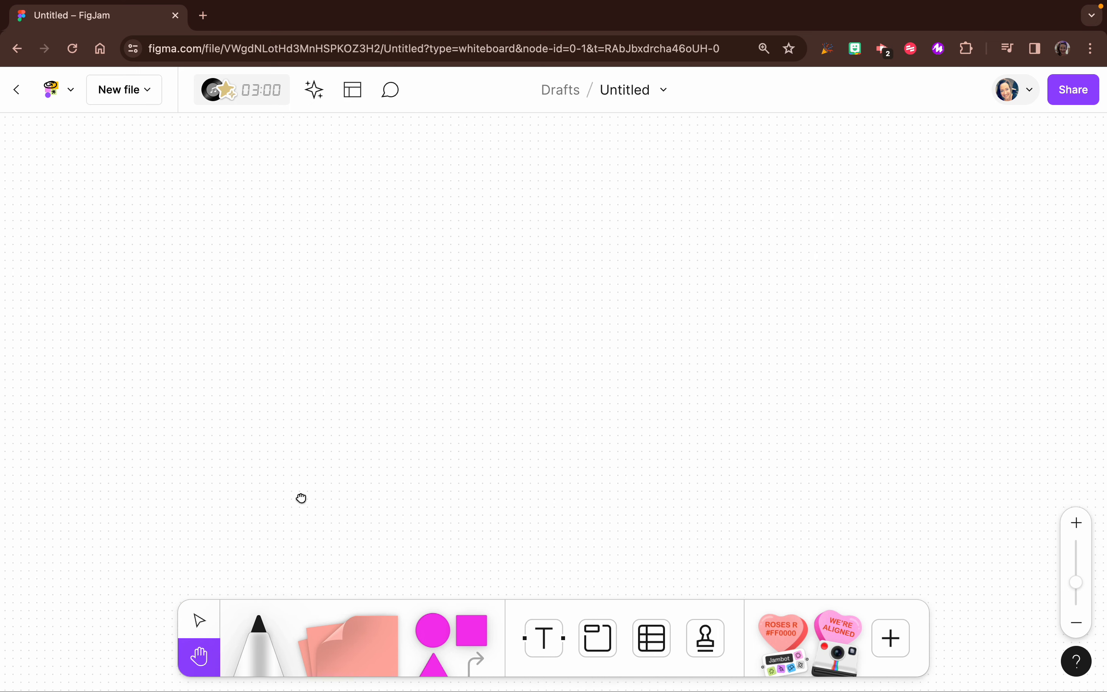
pyautogui.click(258, 640)
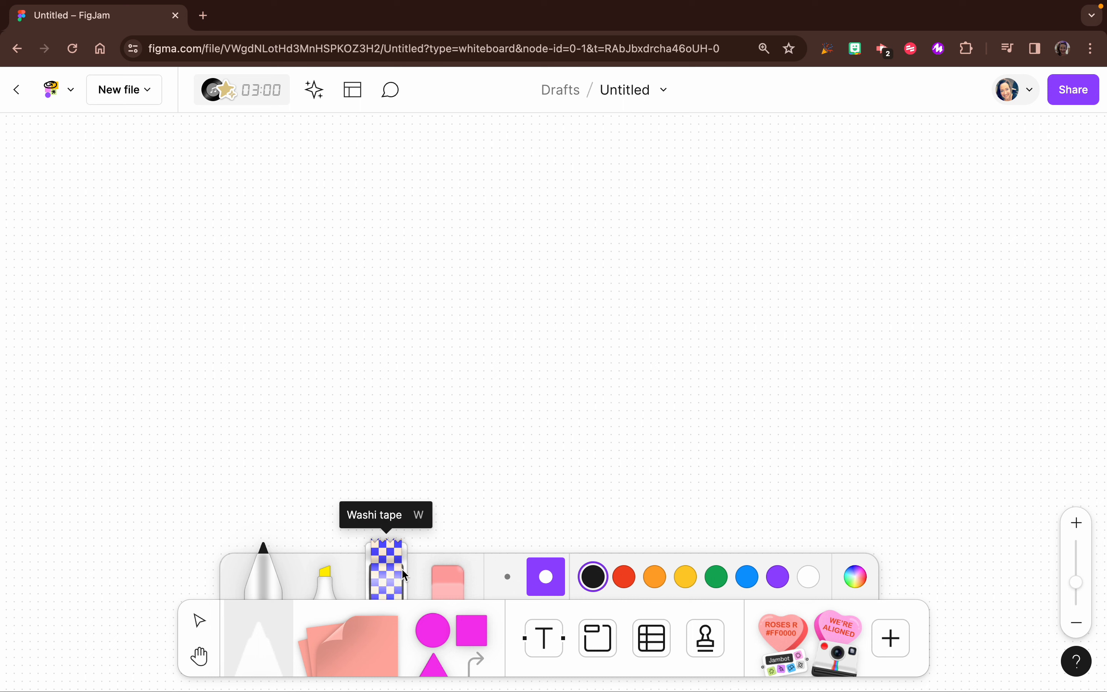
pyautogui.click(329, 582)
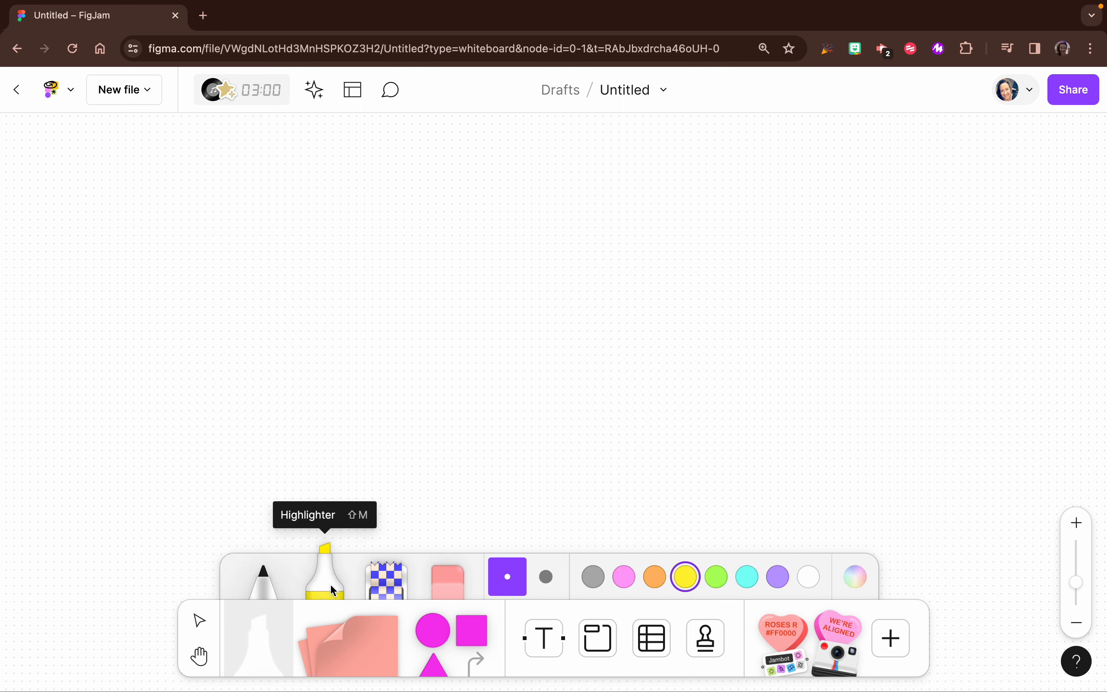
pyautogui.click(379, 576)
pyautogui.click(269, 581)
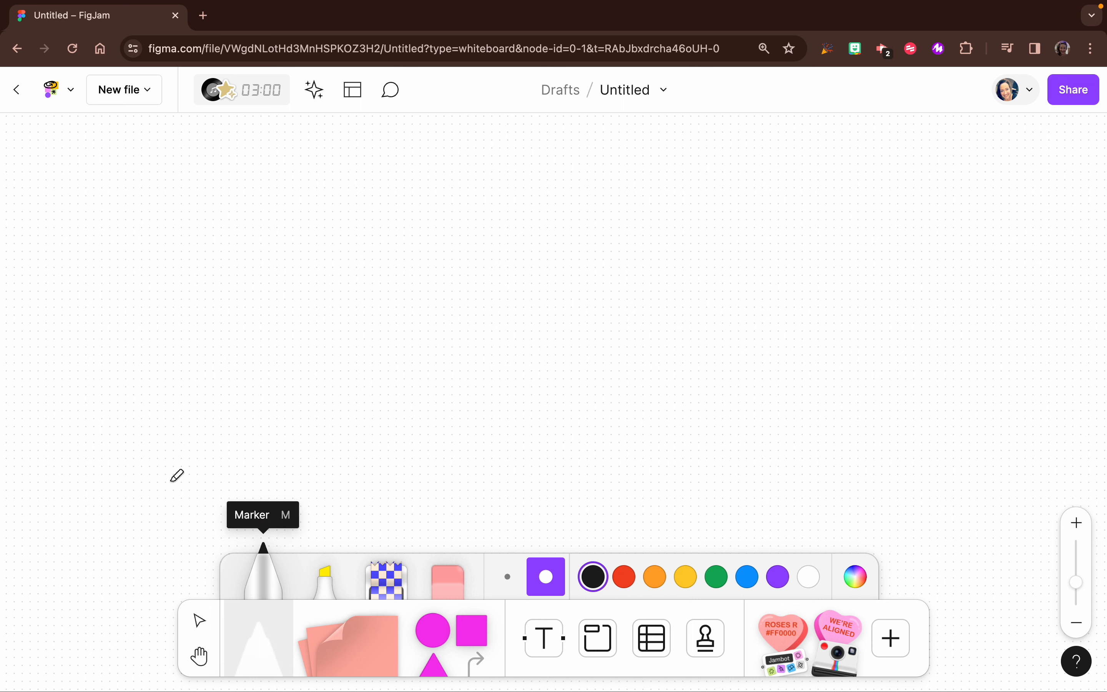
pyautogui.moveTo(60, 288)
pyautogui.mouseDown()
pyautogui.moveTo(85, 270)
pyautogui.moveTo(212, 198)
pyautogui.moveTo(334, 210)
pyautogui.mouseUp()
pyautogui.click(323, 574)
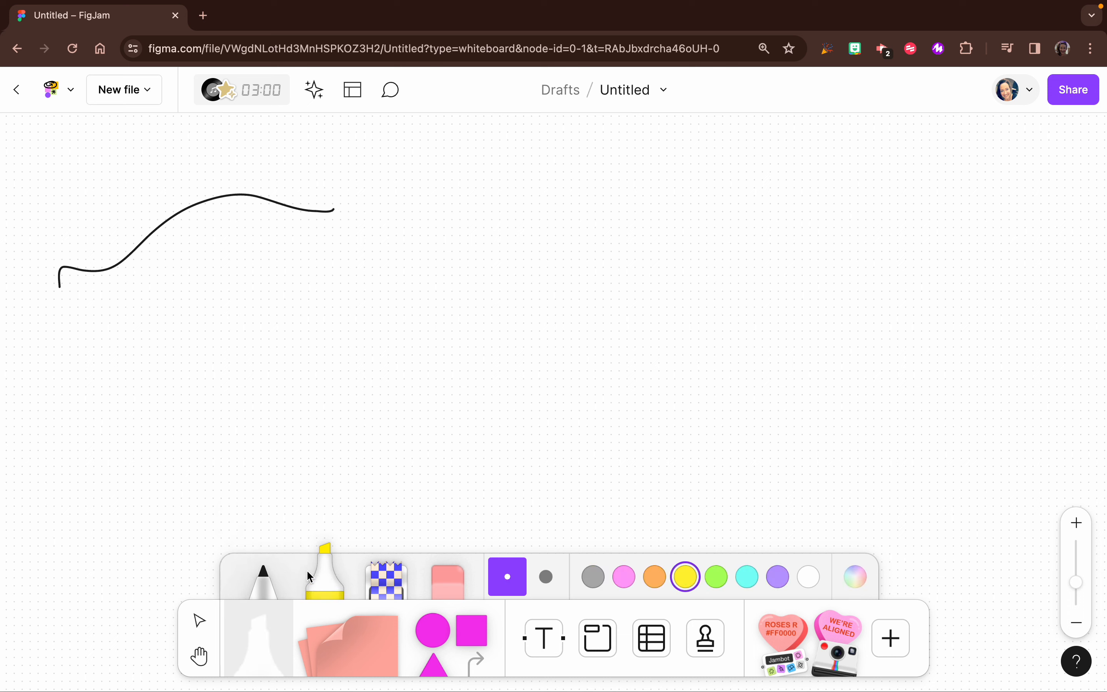
pyautogui.moveTo(104, 342)
pyautogui.mouseDown()
pyautogui.moveTo(154, 314)
pyautogui.moveTo(394, 293)
pyautogui.moveTo(416, 277)
pyautogui.mouseUp()
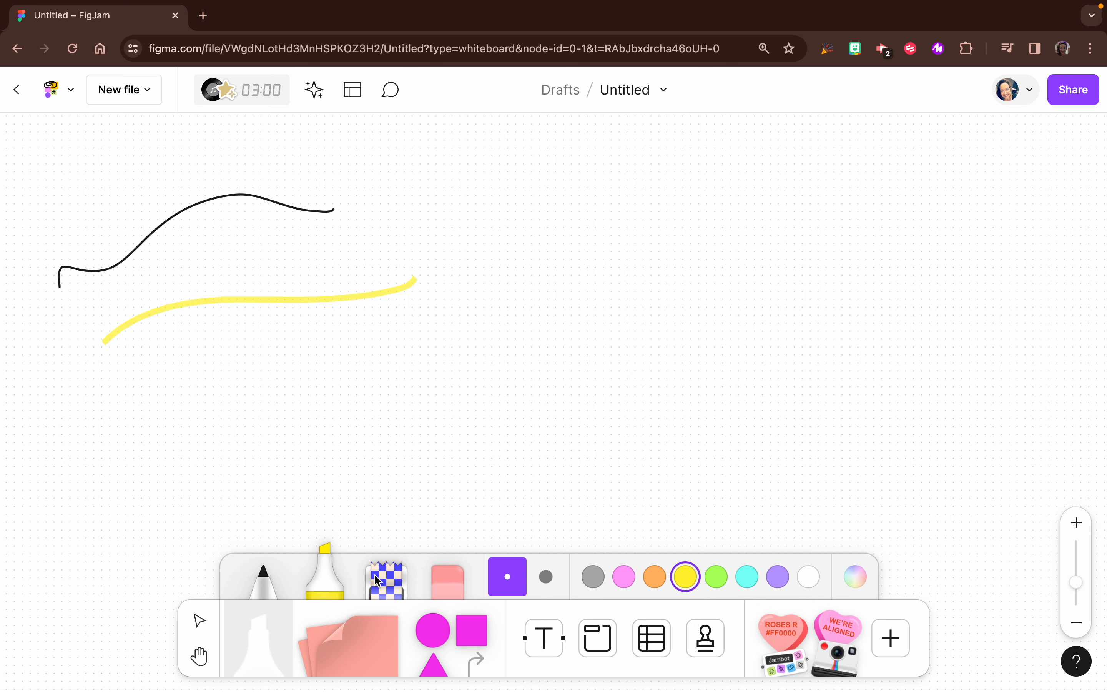
# Step: Place two strips of washi tape with the multicolored squiggle pattern beside the drawn lines
pyautogui.click(384, 580)
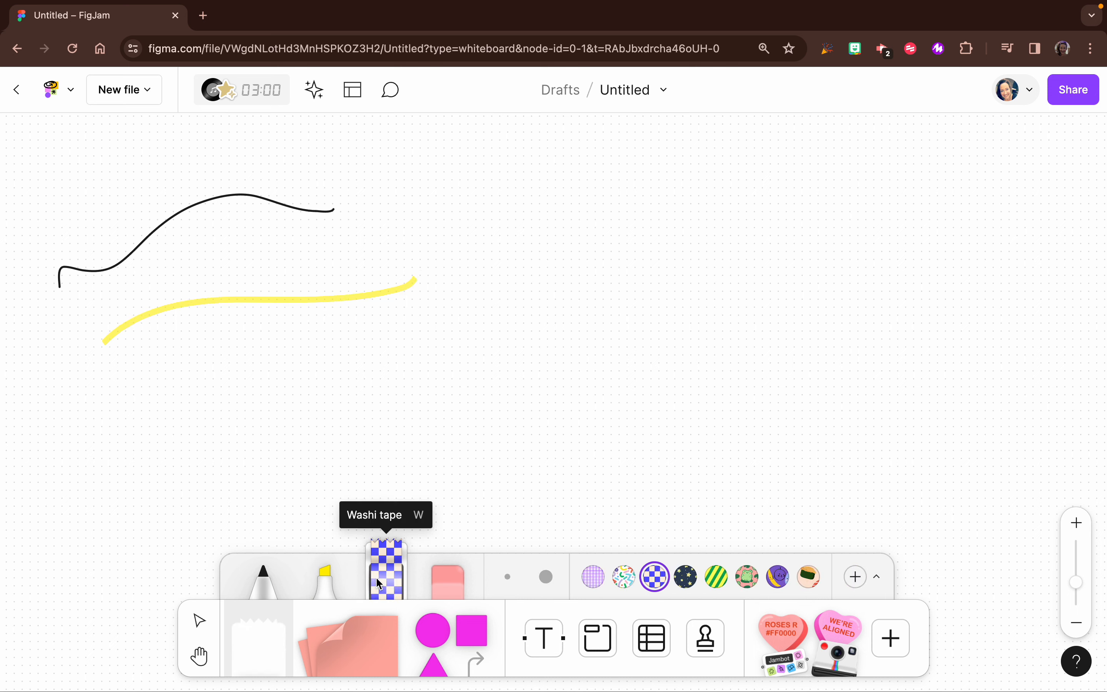
pyautogui.click(623, 577)
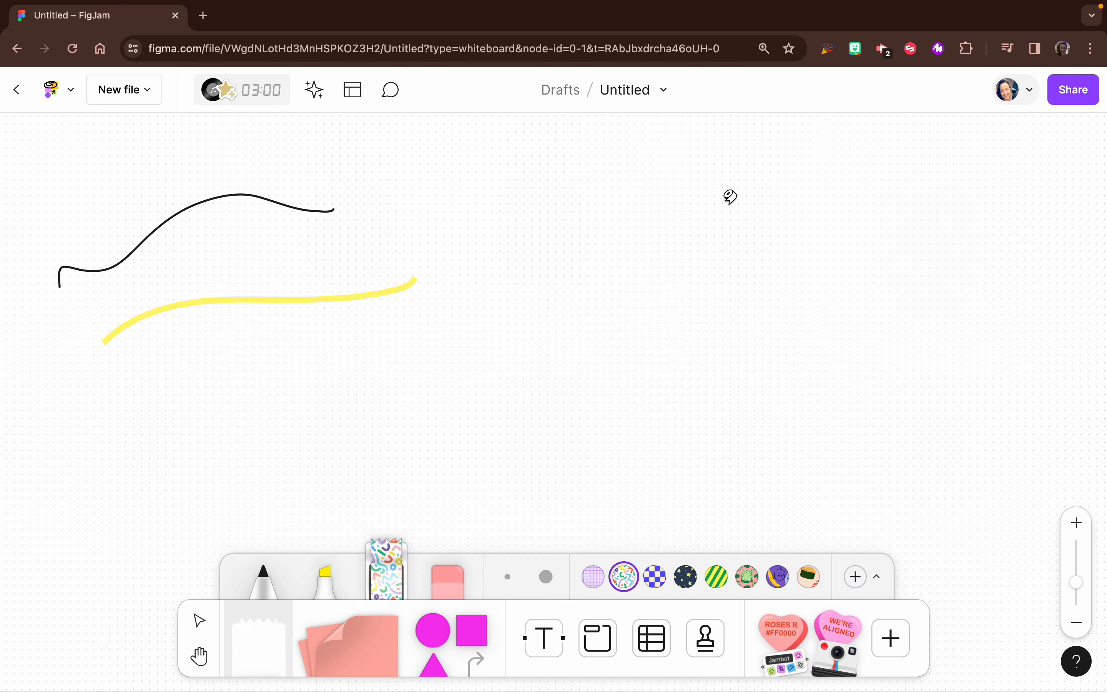
pyautogui.moveTo(729, 197); pyautogui.dragTo(875, 258)
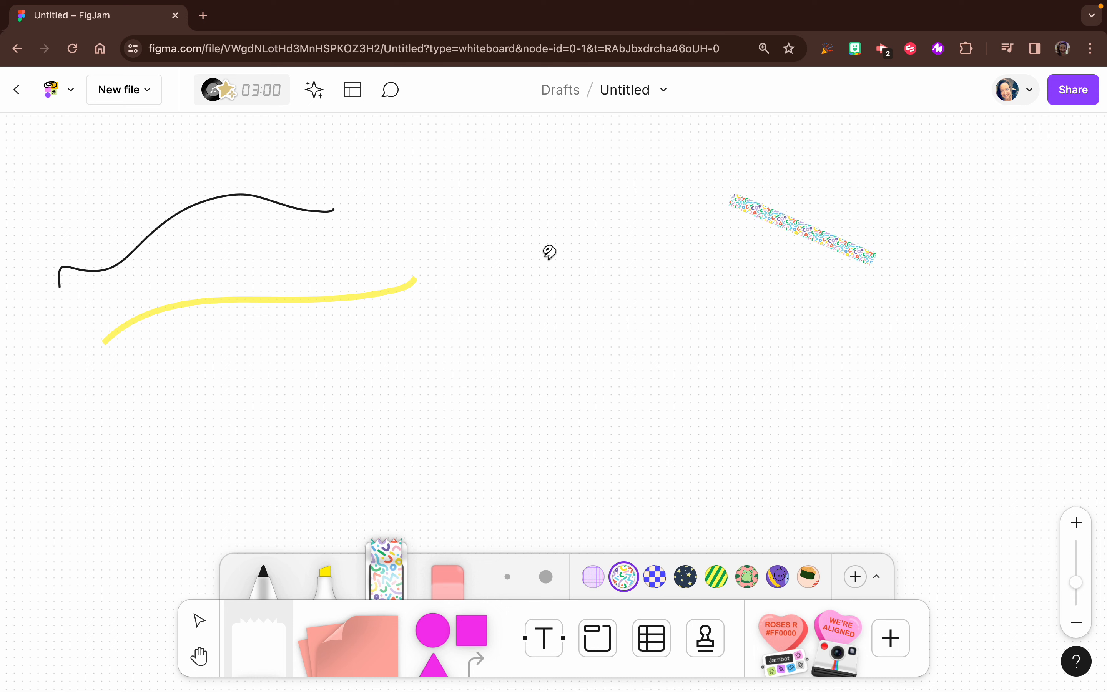
pyautogui.moveTo(550, 252); pyautogui.dragTo(637, 238)
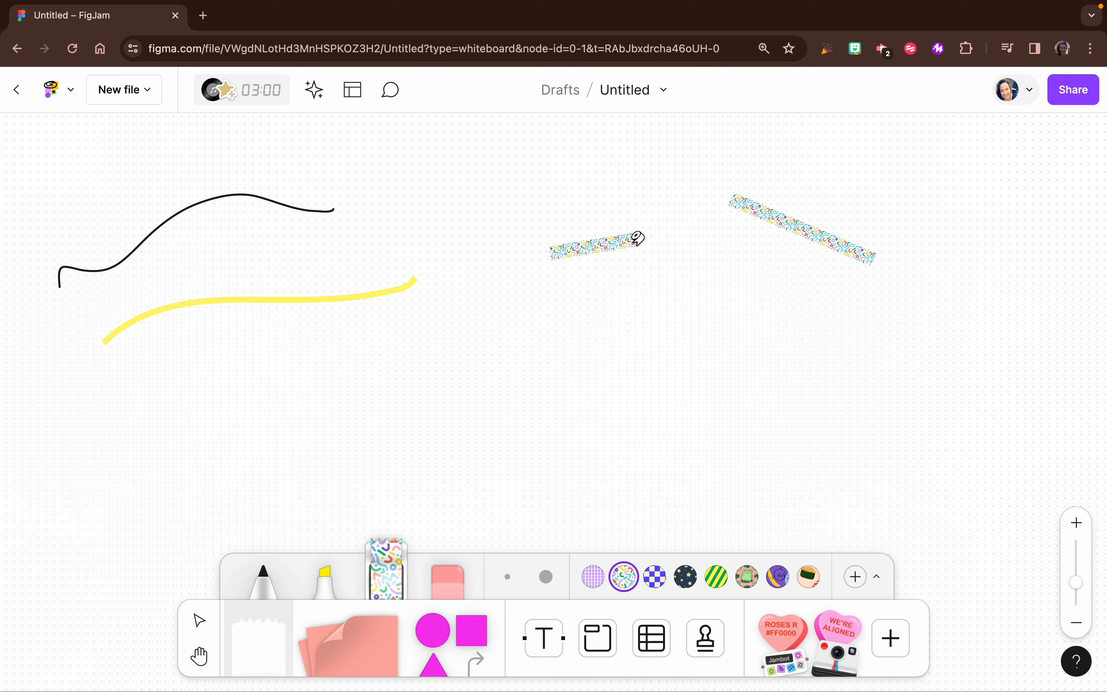
# Step: Erase the marker line, the highlighter stroke and both washi tape strips from the board
pyautogui.click(447, 577)
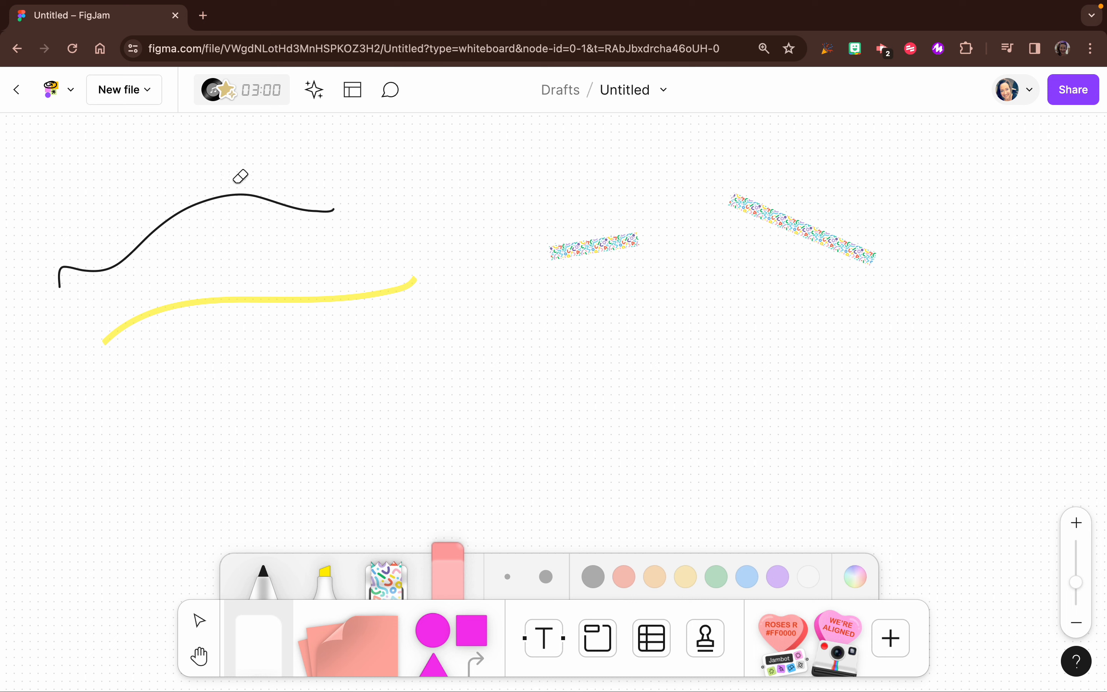
pyautogui.moveTo(240, 178); pyautogui.dragTo(271, 344)
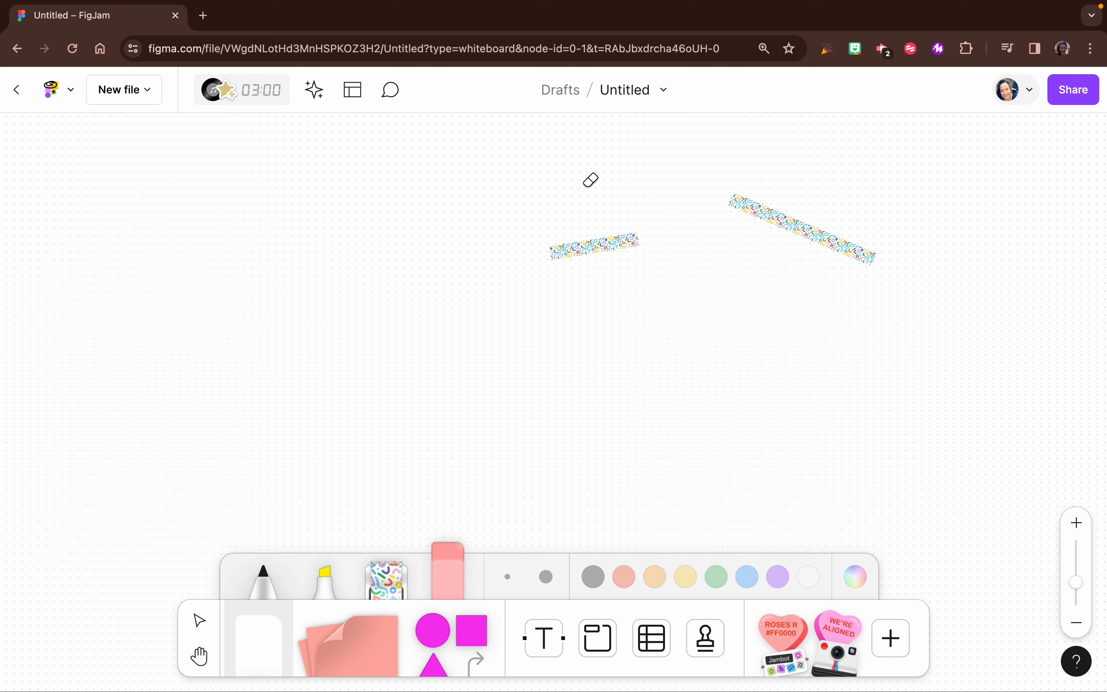
pyautogui.moveTo(590, 181); pyautogui.dragTo(598, 299)
pyautogui.moveTo(765, 314); pyautogui.dragTo(793, 230)
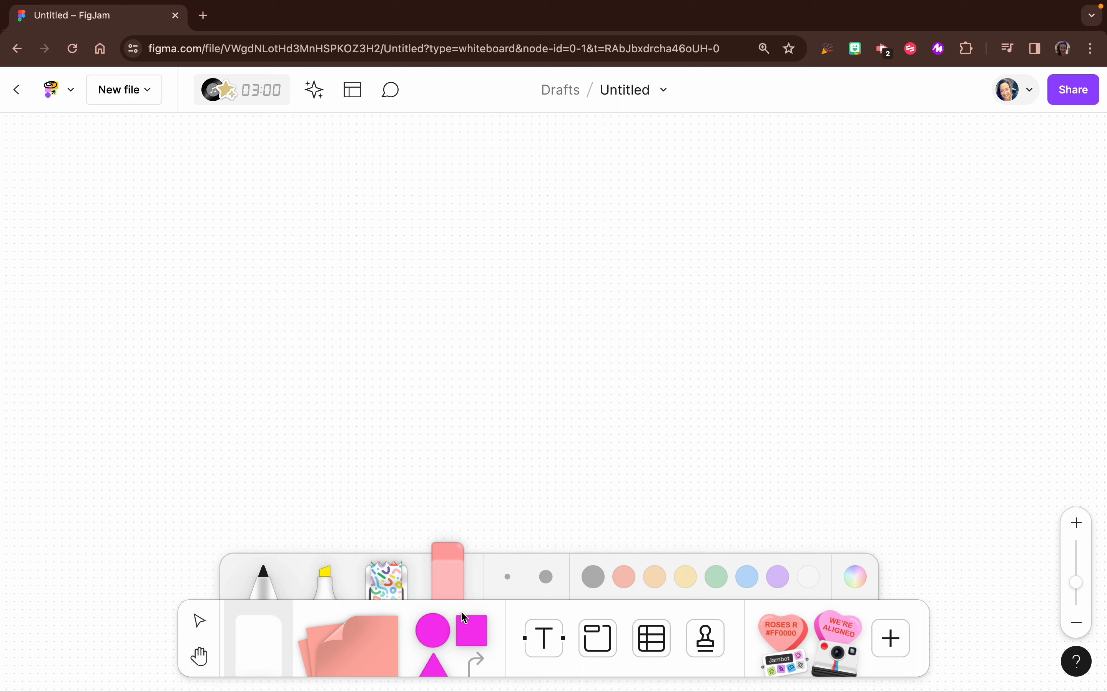
# Step: Add a red sticky note to the upper-left area of the board
pyautogui.click(342, 625)
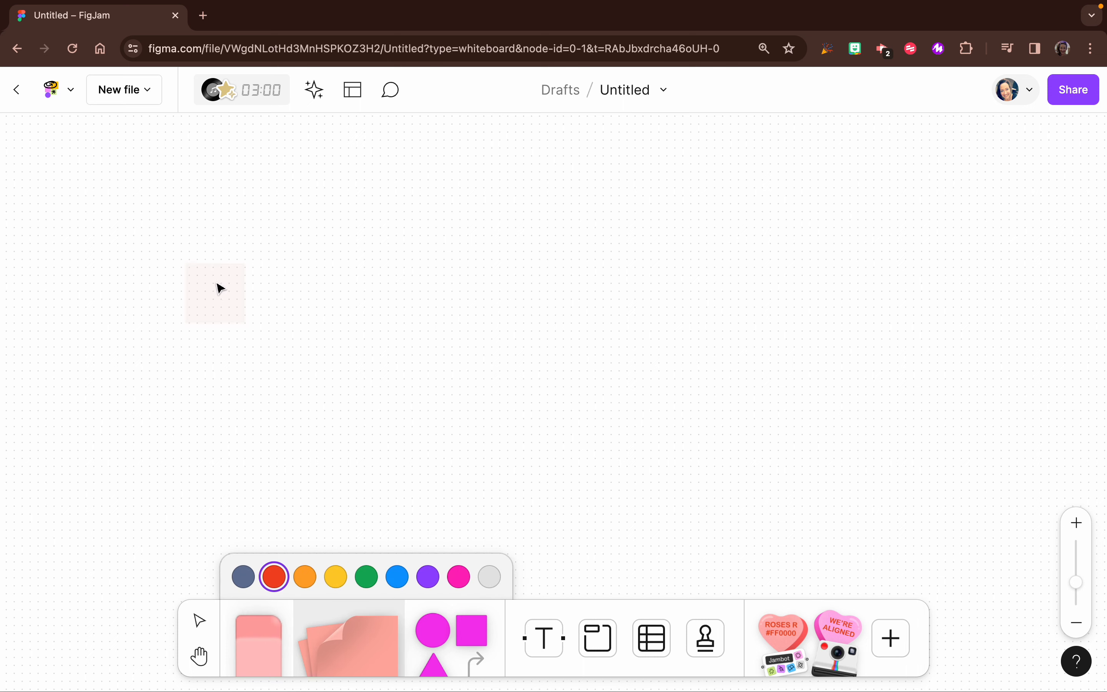
pyautogui.click(233, 224)
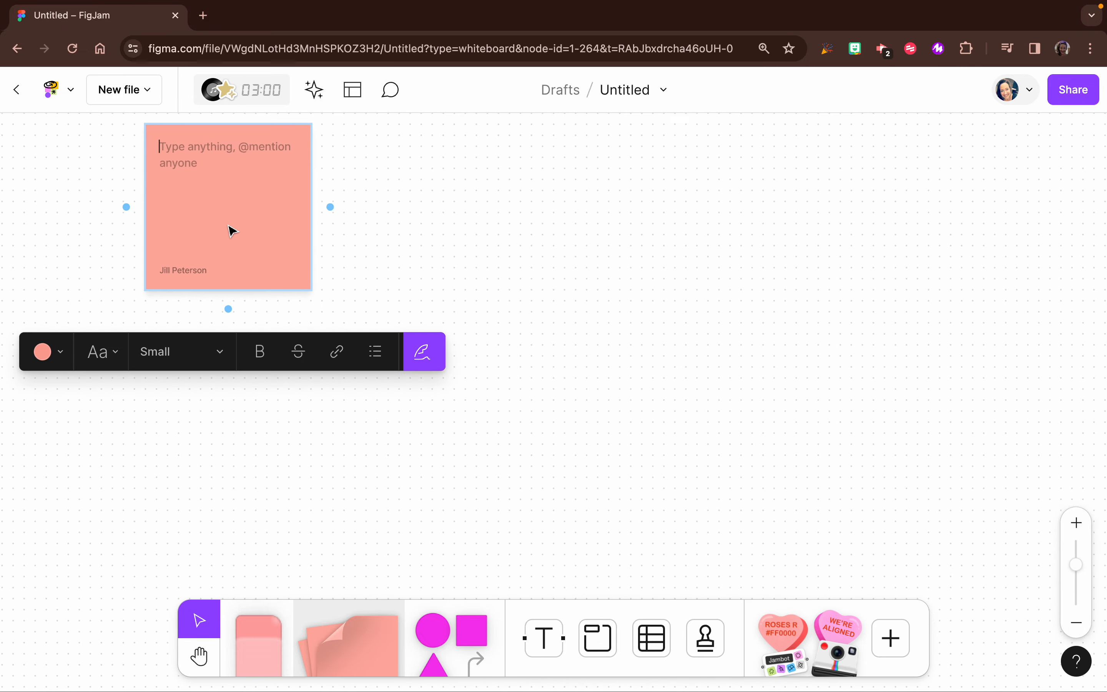
pyautogui.scroll(1, 281, 298)
pyautogui.hscroll(-1, 280, 297)
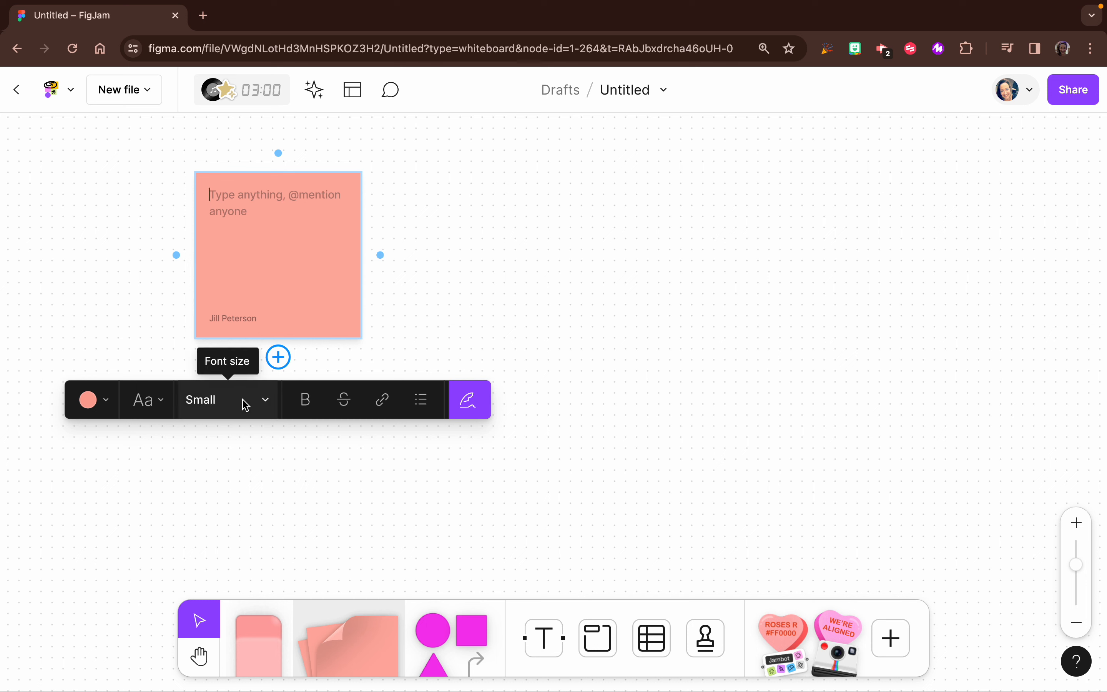
# Step: Set the sticky note's font to Scribbled
pyautogui.click(101, 394)
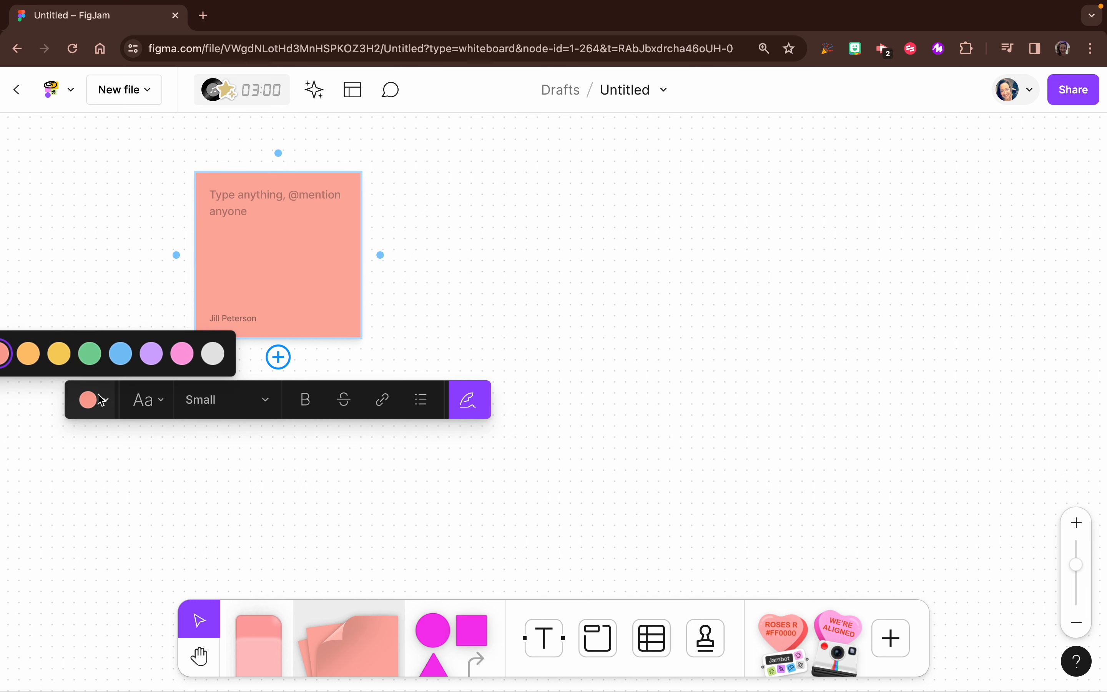
pyautogui.click(143, 402)
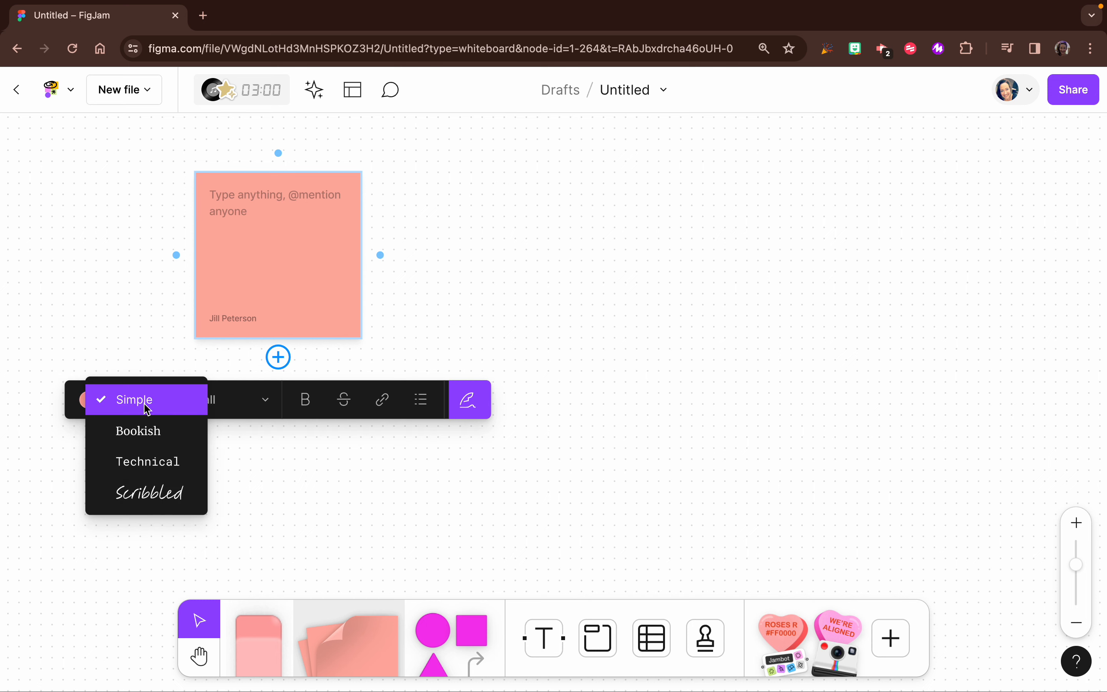
pyautogui.click(166, 493)
# Step: Set the sticky note's text size to Large and make the text bold
pyautogui.click(276, 396)
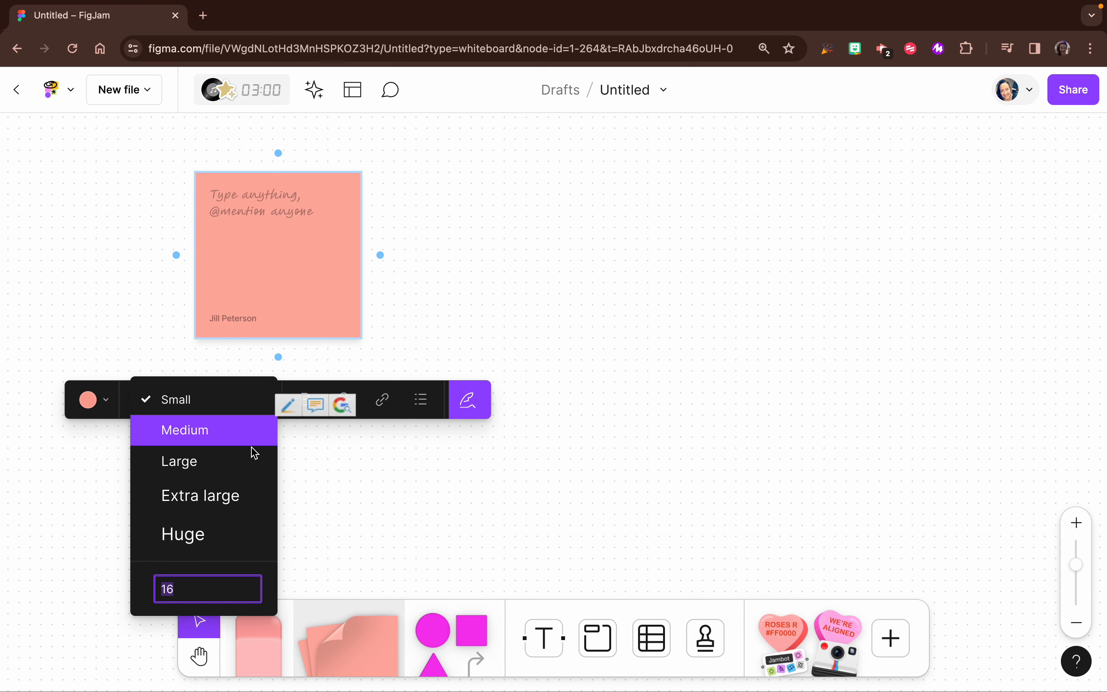
pyautogui.click(250, 495)
pyautogui.click(210, 403)
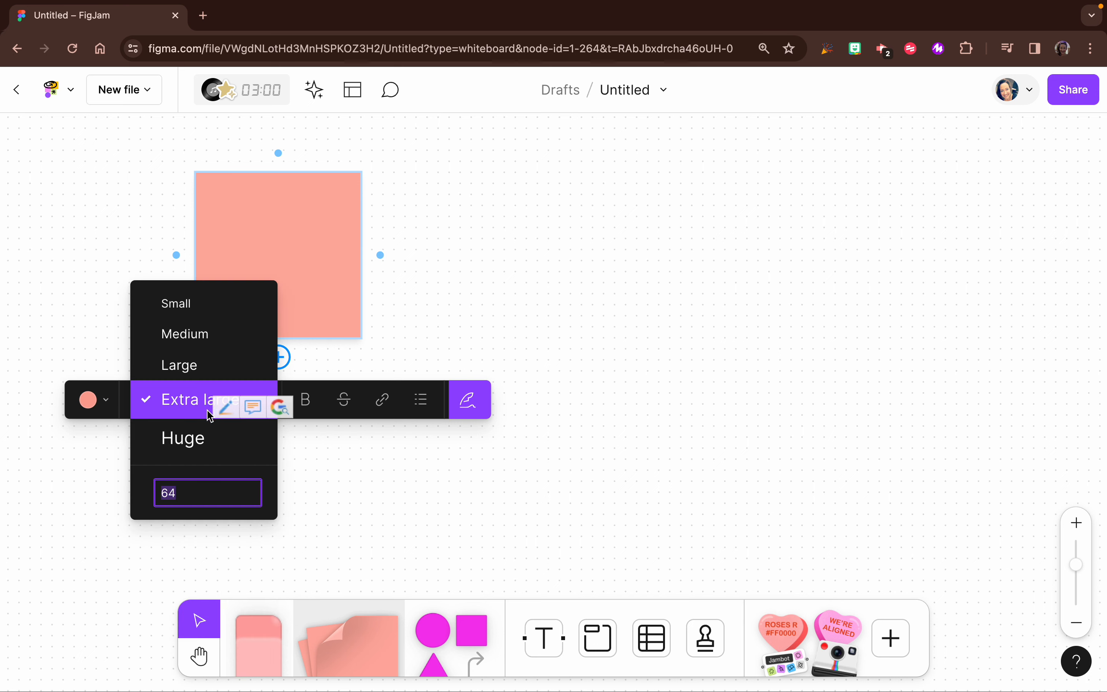
pyautogui.click(205, 365)
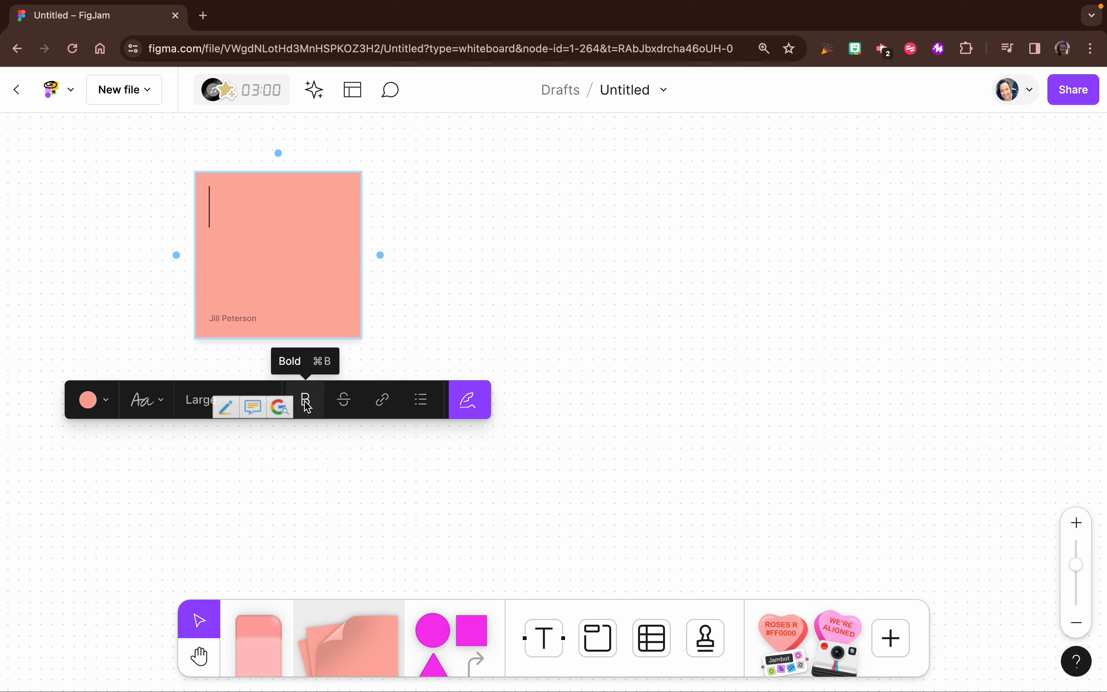
pyautogui.click(306, 405)
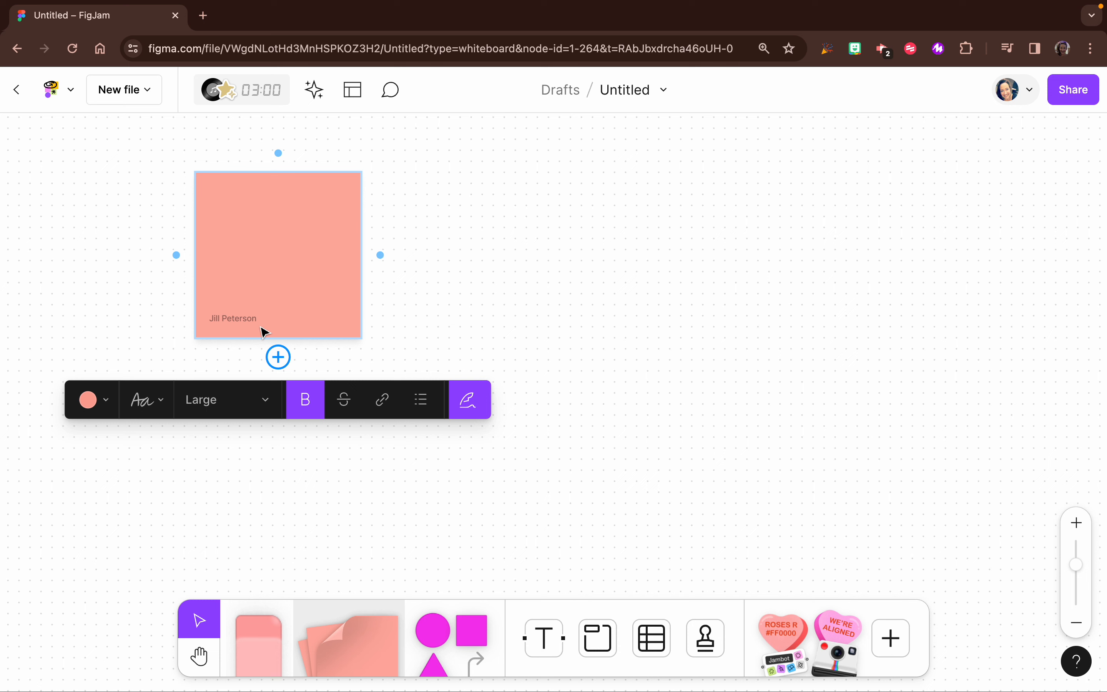
# Step: Hide the author's name on the sticky note and write "What is your favorite color?" on it
pyautogui.click(481, 401)
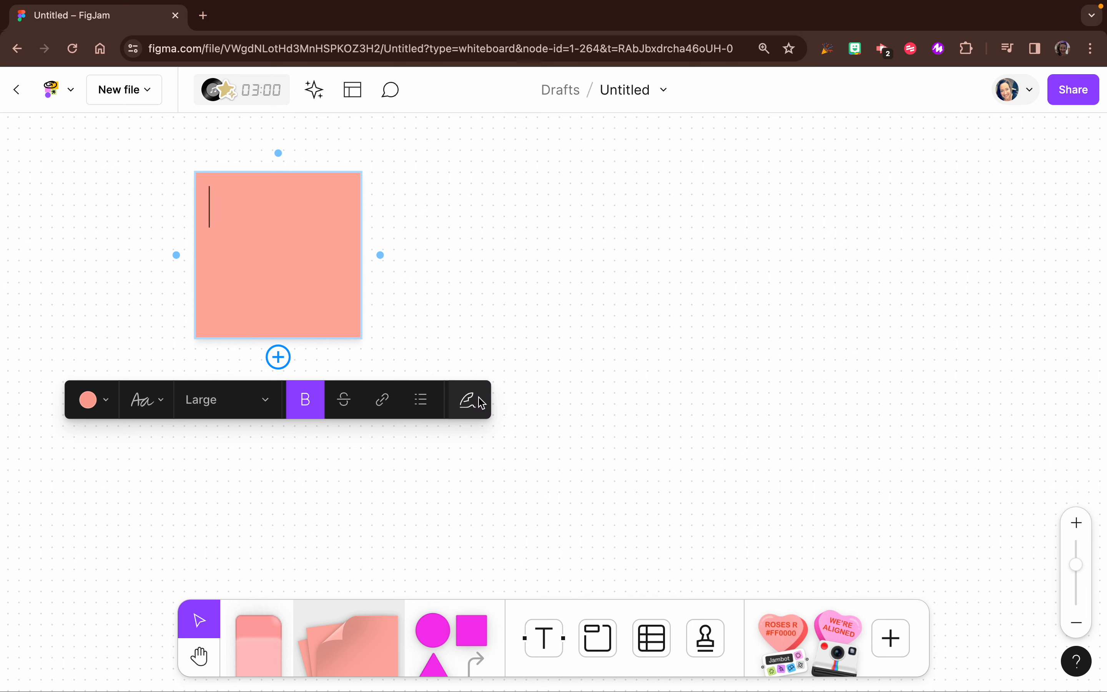
pyautogui.write('wh')
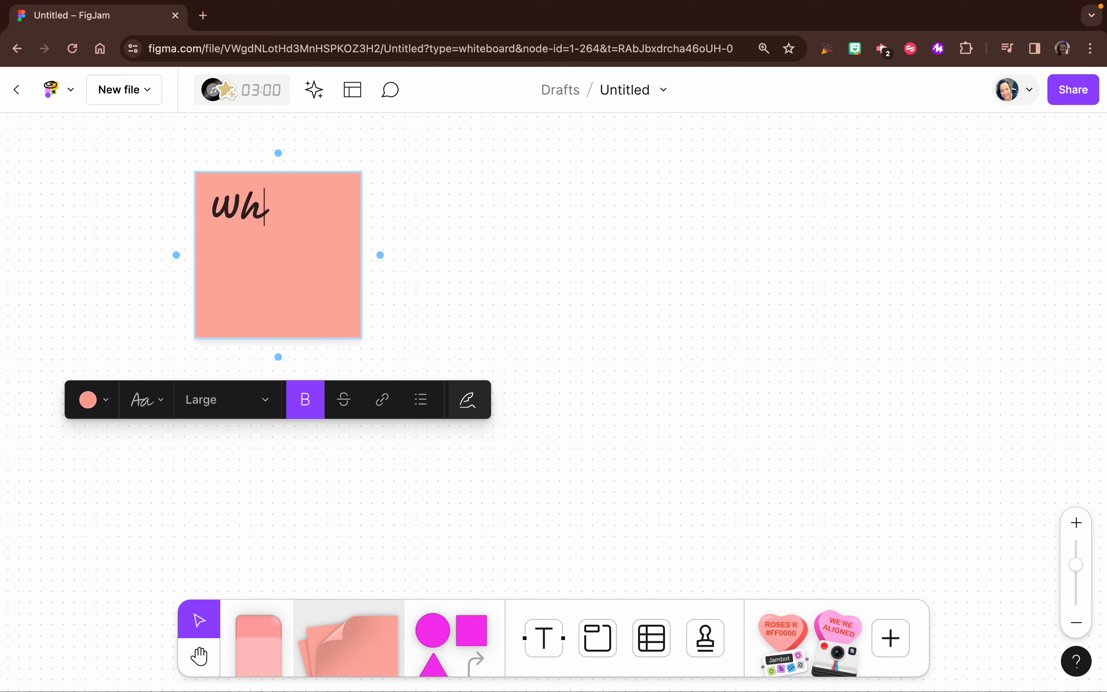
pyautogui.write('at is your favorite co')
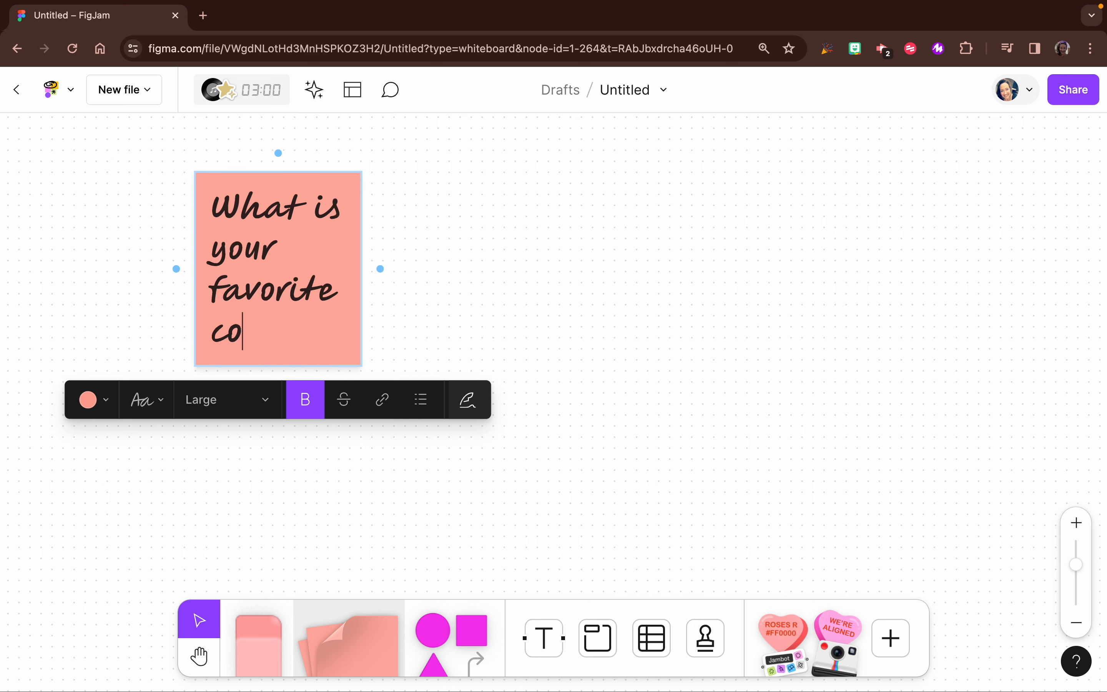
pyautogui.write('lor.')
pyautogui.press('BackSpace')
pyautogui.write('?')
pyautogui.click(657, 372)
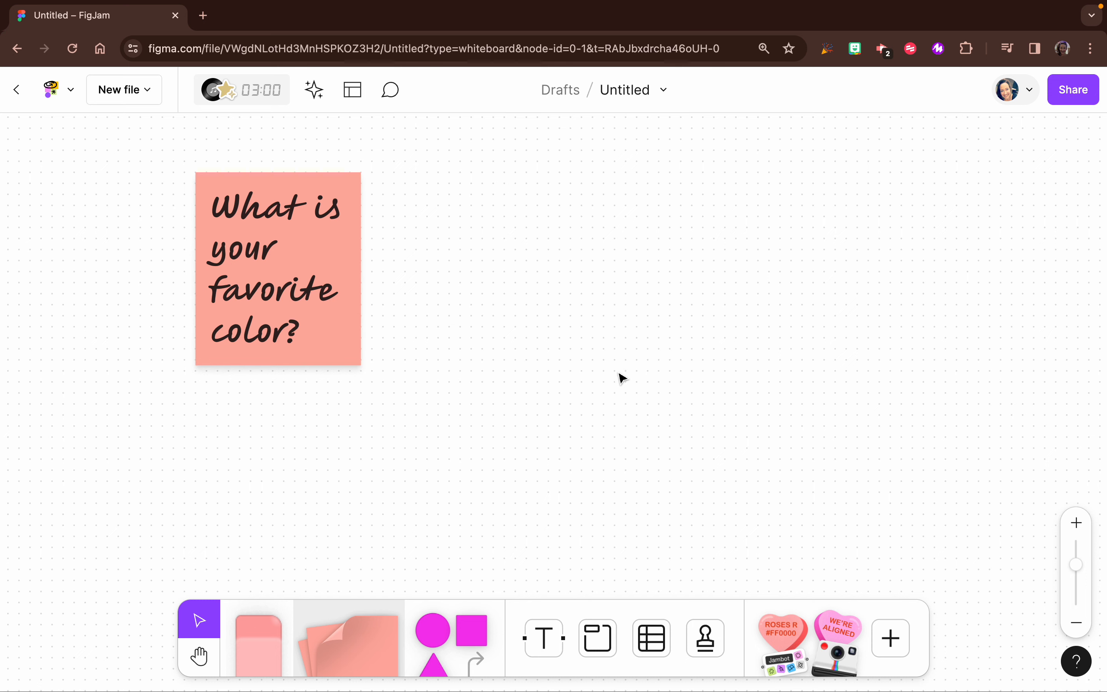
# Step: Insert a mind map on the empty board area beside the sticky note
pyautogui.click(437, 627)
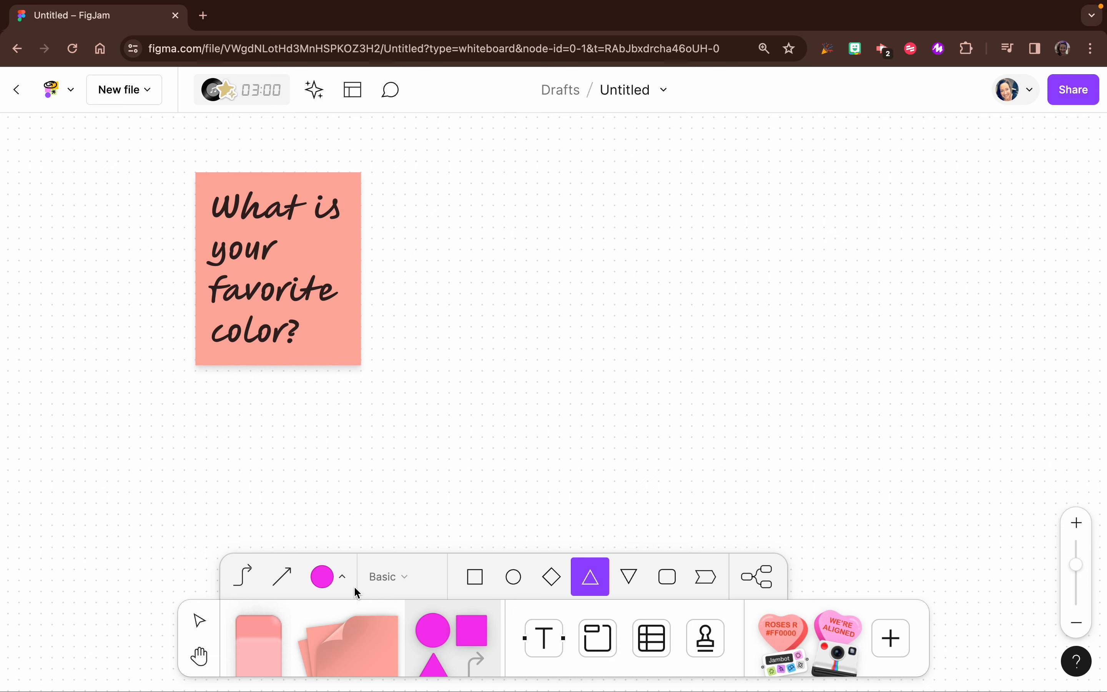
pyautogui.click(342, 581)
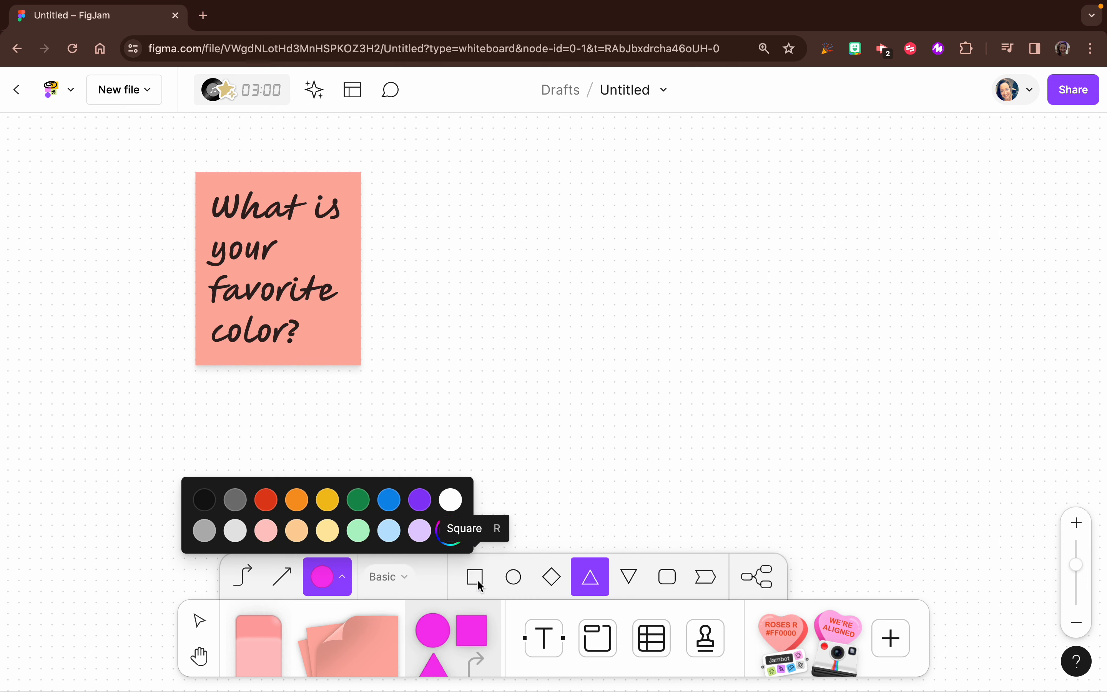
pyautogui.click(753, 571)
pyautogui.click(672, 246)
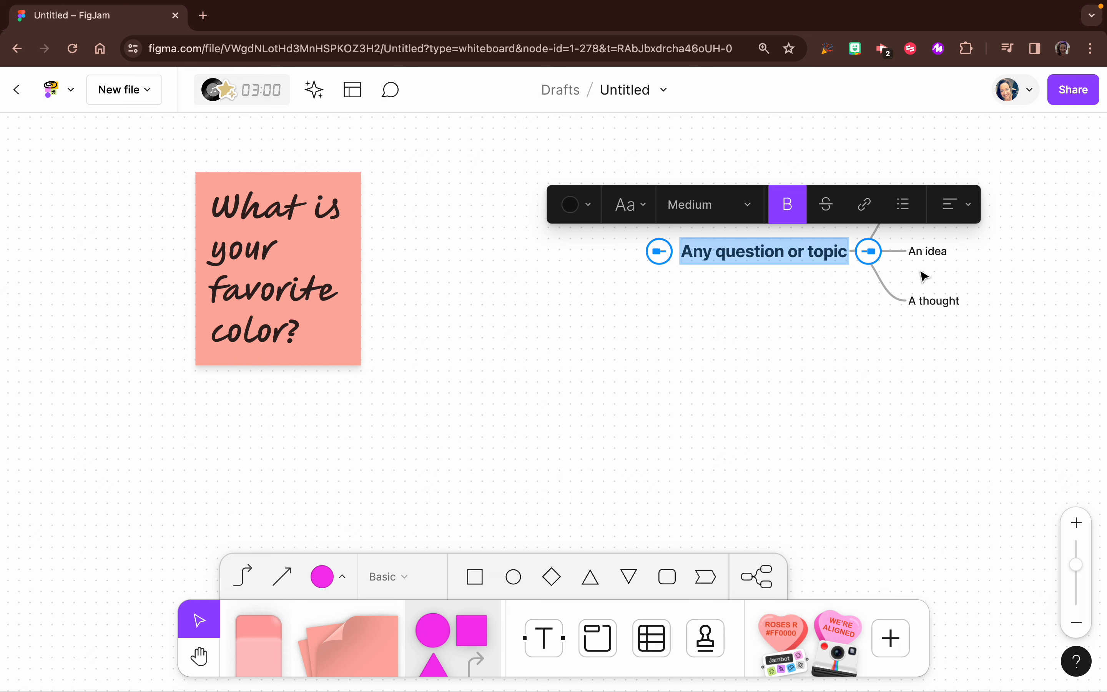
# Step: Delete the mind map's central topic and all of its remaining branch labels from the board
pyautogui.press('BackSpace')
pyautogui.click(812, 301)
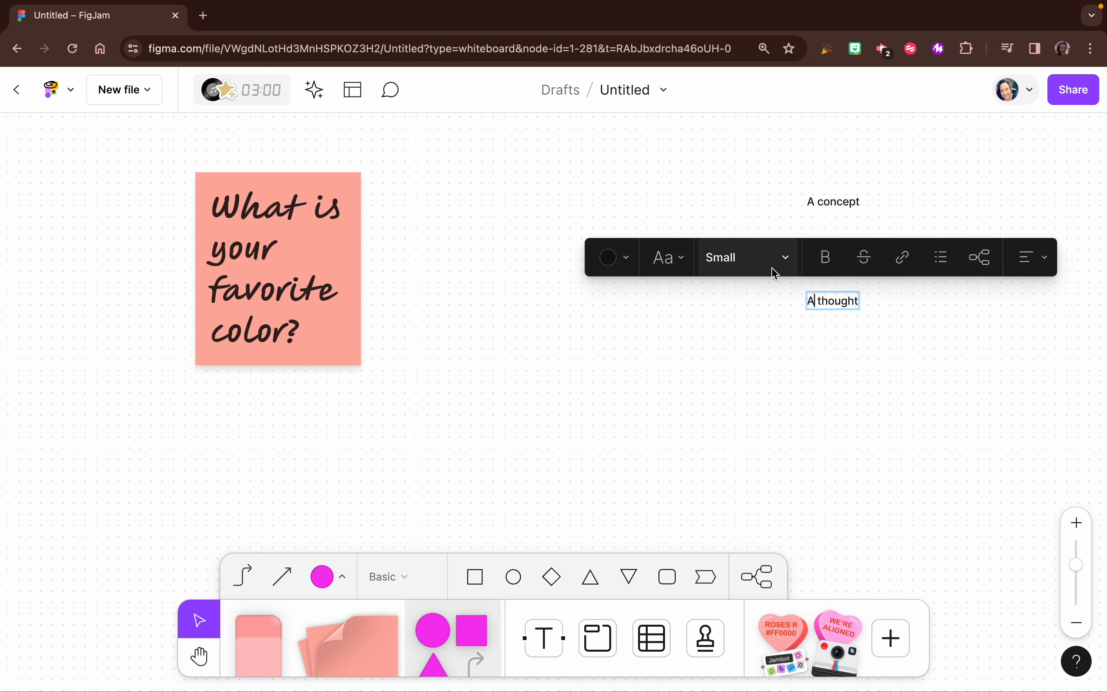
pyautogui.moveTo(807, 300); pyautogui.dragTo(826, 298)
pyautogui.press('BackSpace')
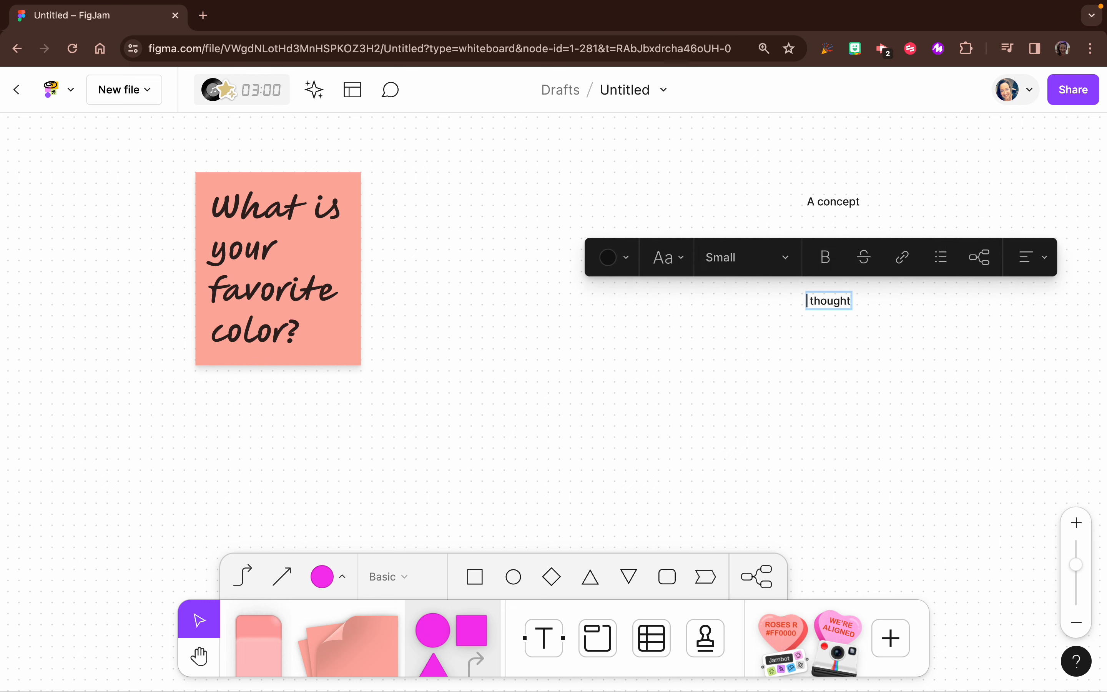
pyautogui.click(821, 297)
pyautogui.press('BackSpace')
pyautogui.click(839, 142)
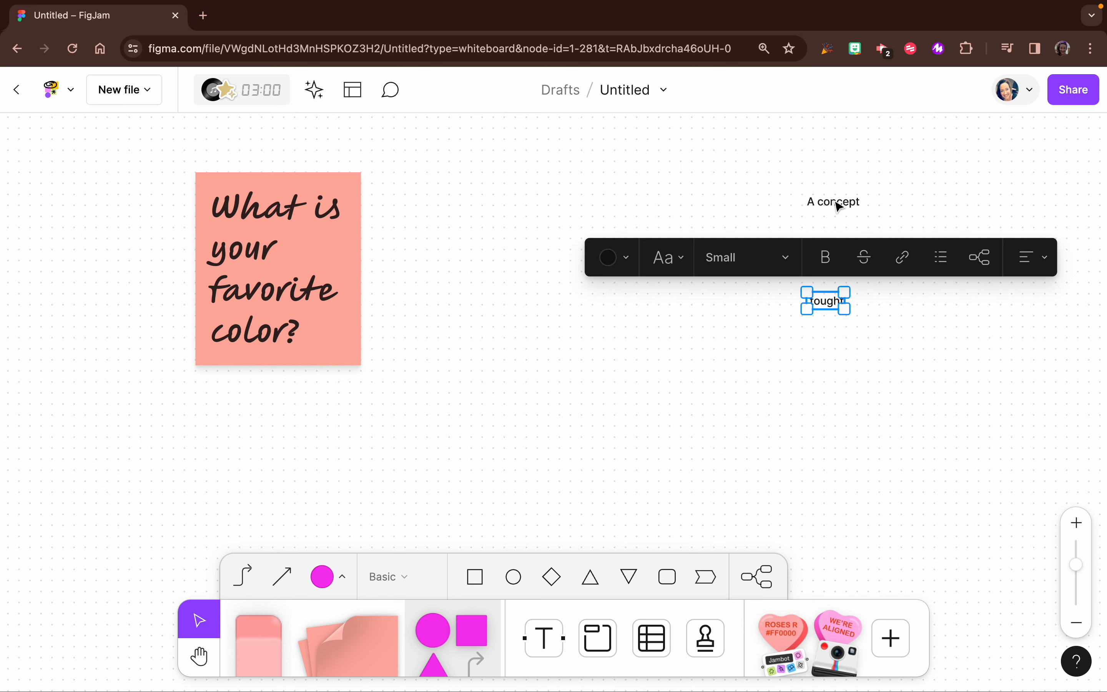
pyautogui.click(840, 203)
pyautogui.press('BackSpace')
pyautogui.click(843, 250)
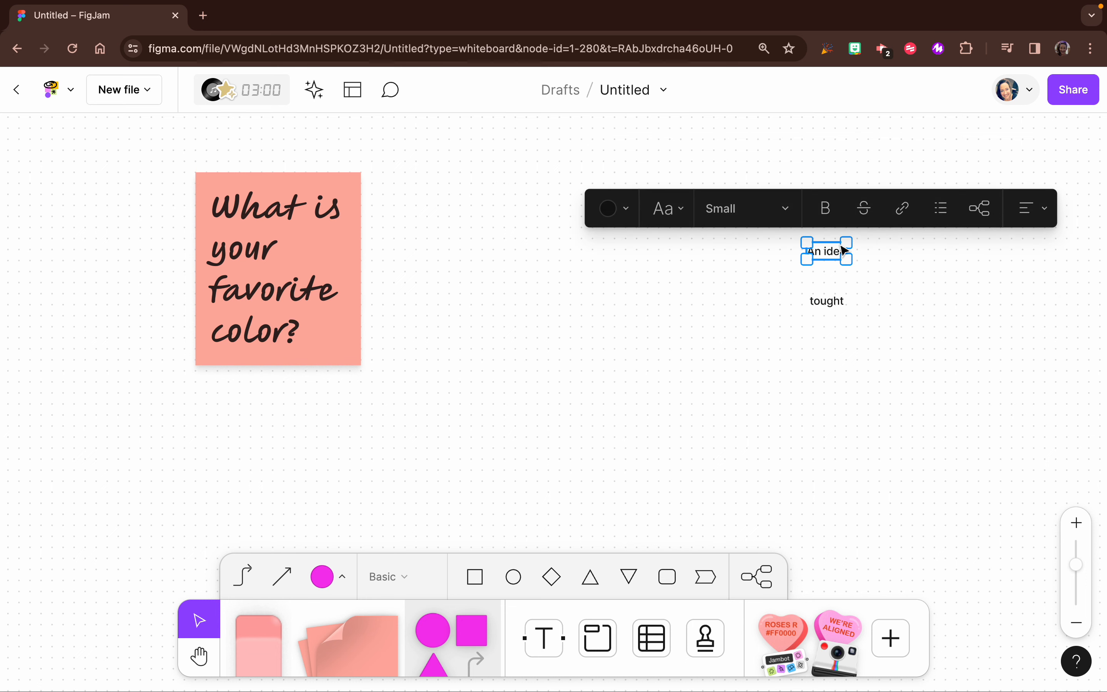
pyautogui.press('BackSpace')
pyautogui.click(827, 303)
pyautogui.press('BackSpace')
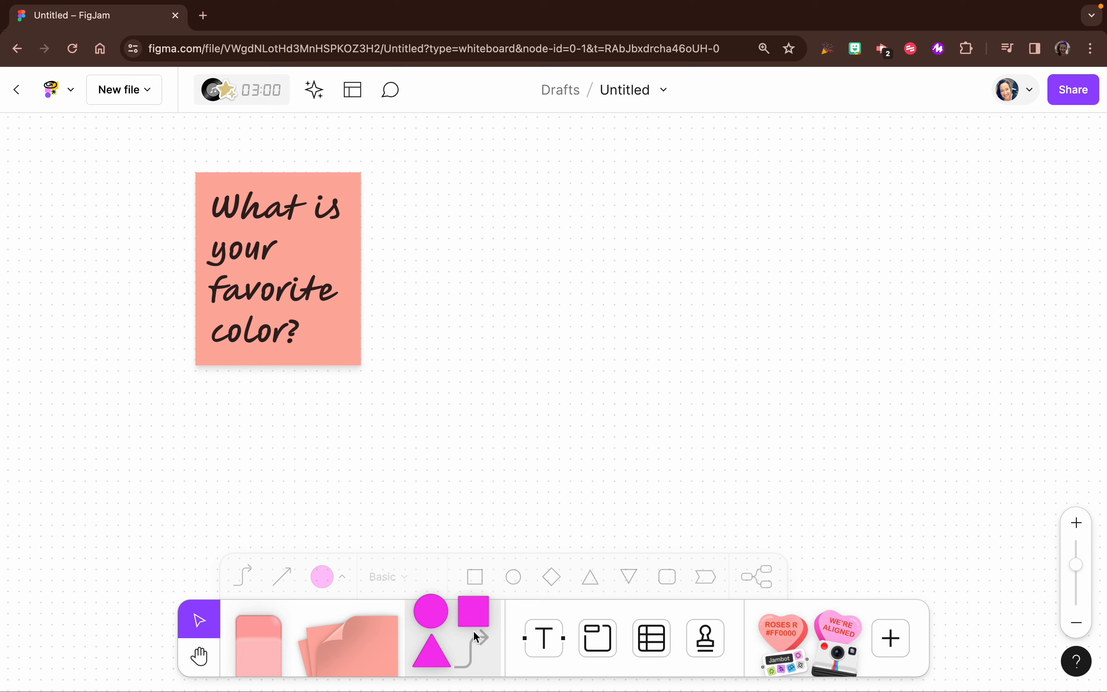
# Step: Place two magenta squares and a bent connector arrow on the empty board area beside the sticky note
pyautogui.moveTo(473, 612); pyautogui.dragTo(430, 248)
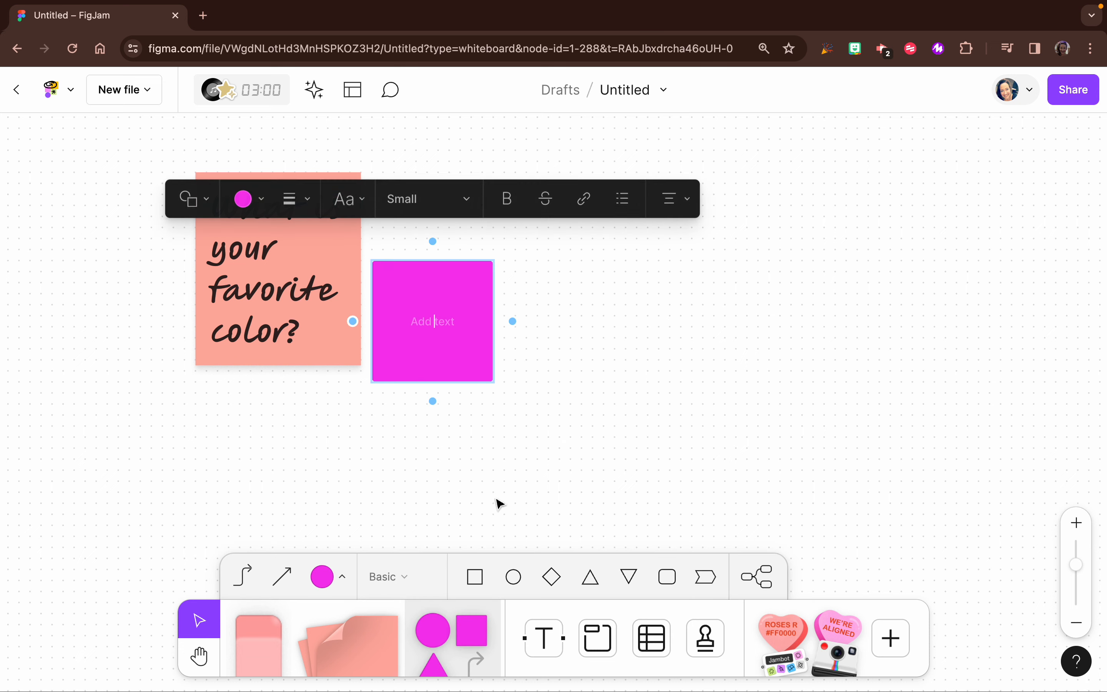
pyautogui.moveTo(470, 633); pyautogui.dragTo(633, 296)
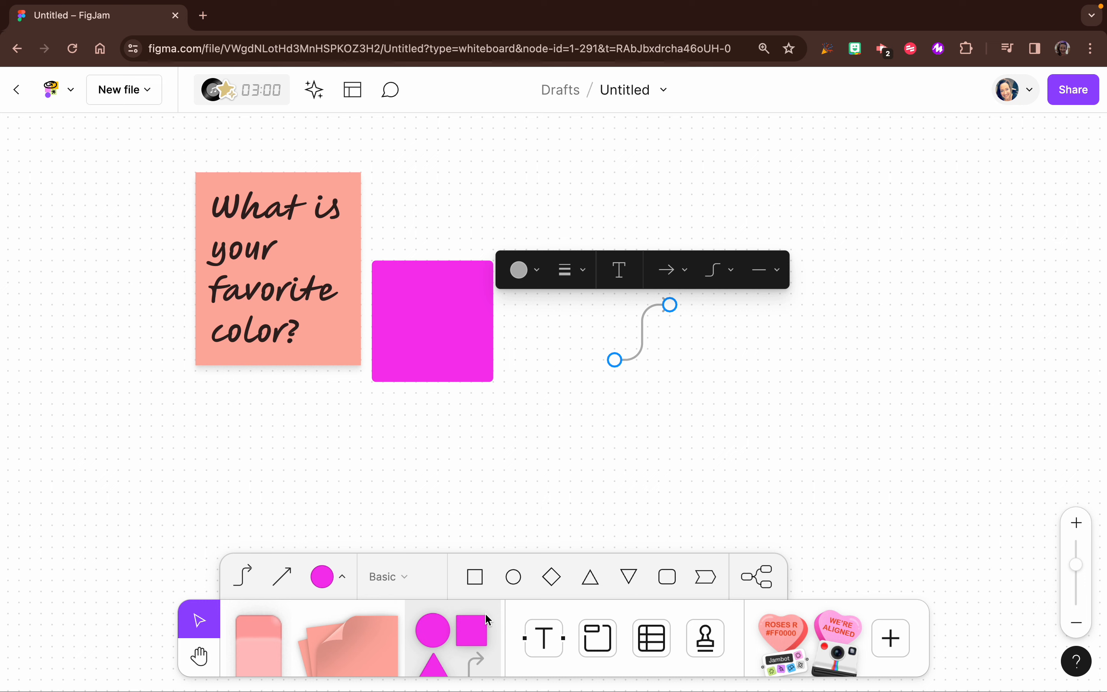
pyautogui.moveTo(472, 627); pyautogui.dragTo(826, 329)
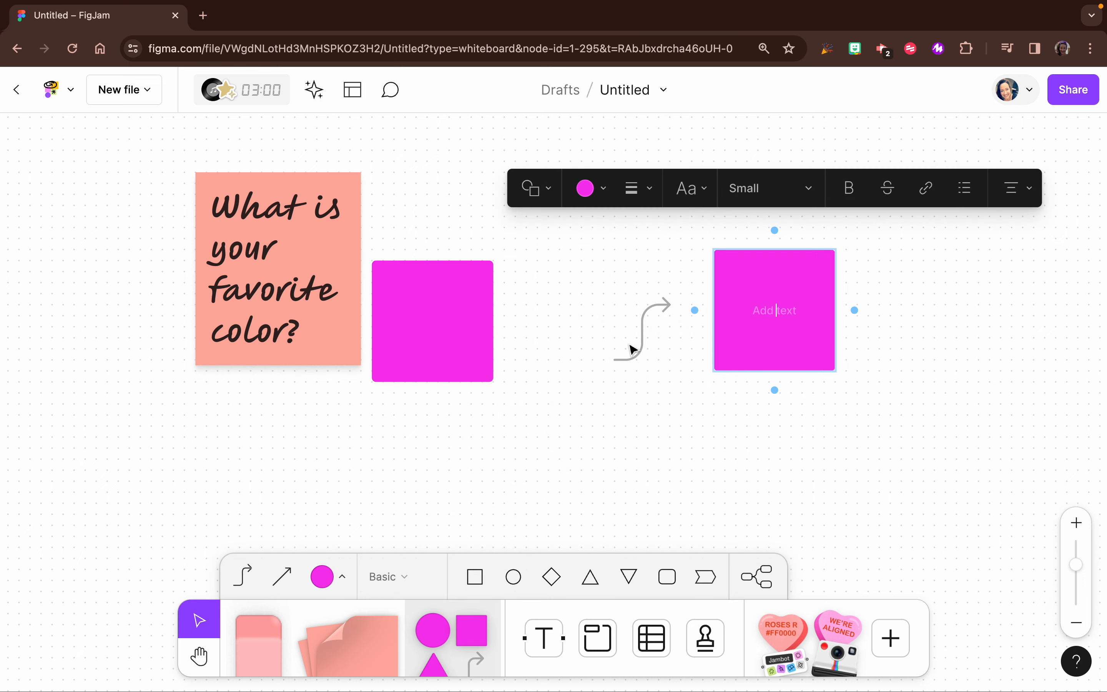
# Step: Spread the two magenta squares apart and stretch the connector arrow from the square nearer the sticky note to the farther one
pyautogui.click(634, 349)
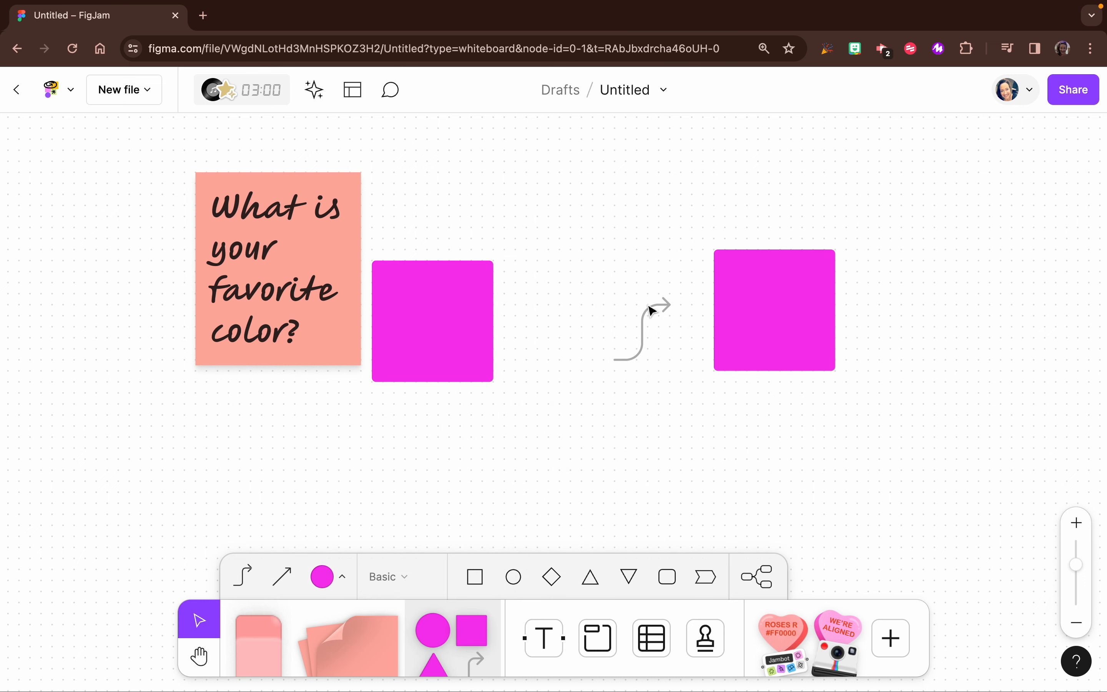
pyautogui.moveTo(657, 306); pyautogui.dragTo(573, 446)
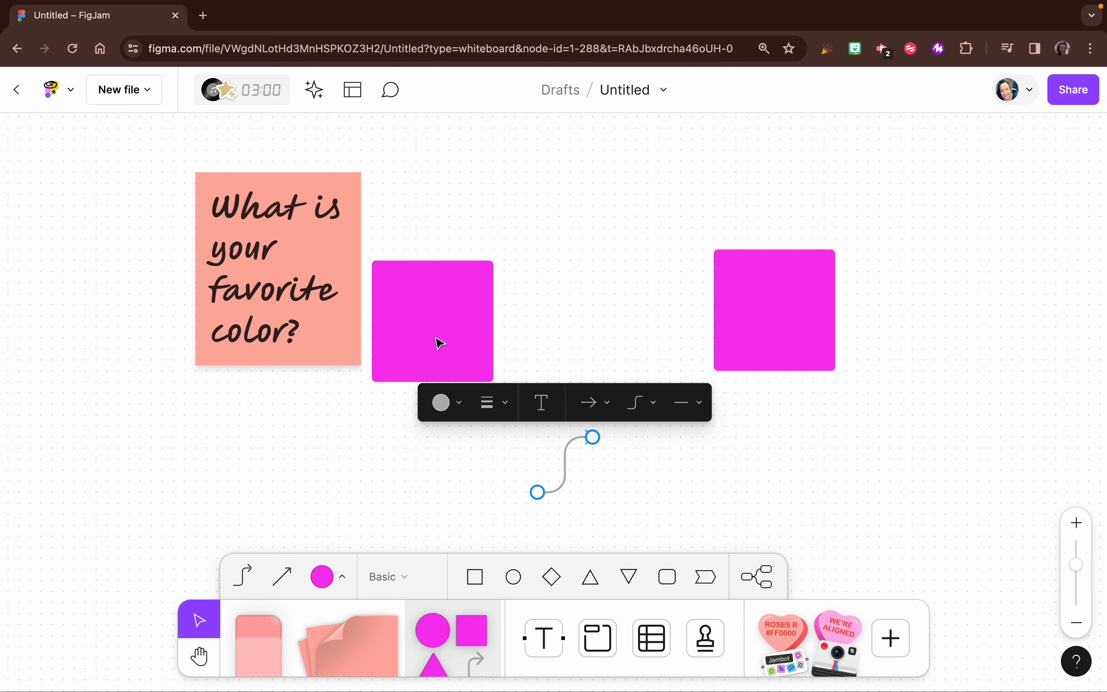
pyautogui.moveTo(438, 342); pyautogui.dragTo(514, 327)
pyautogui.moveTo(830, 302); pyautogui.dragTo(786, 301)
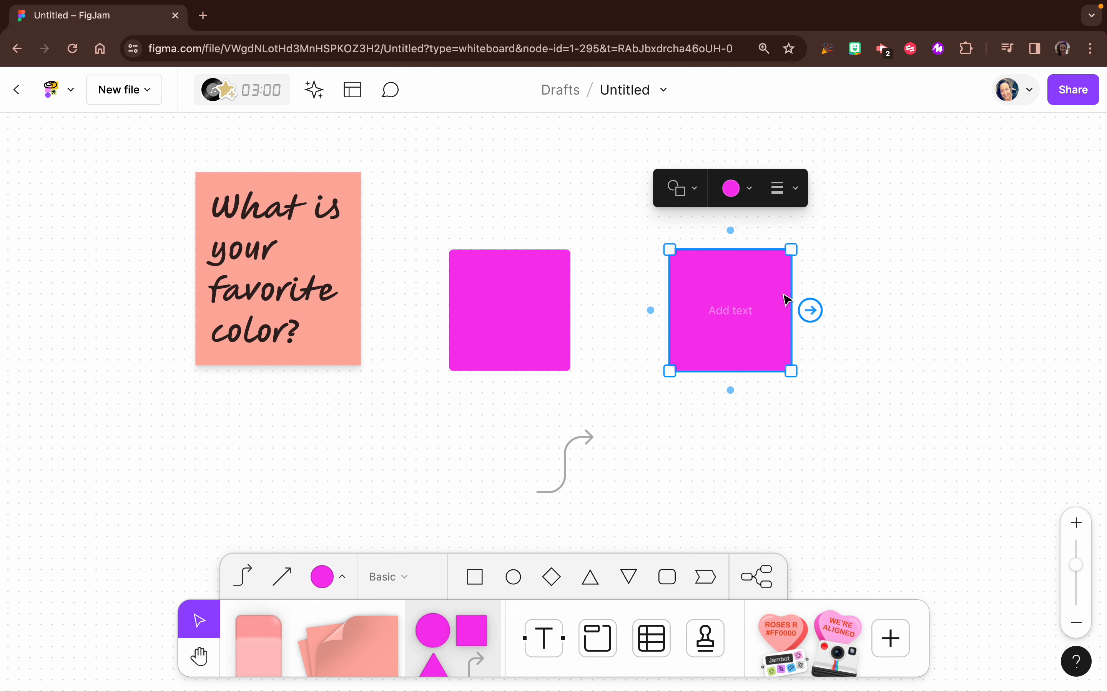
pyautogui.moveTo(786, 301); pyautogui.dragTo(929, 300)
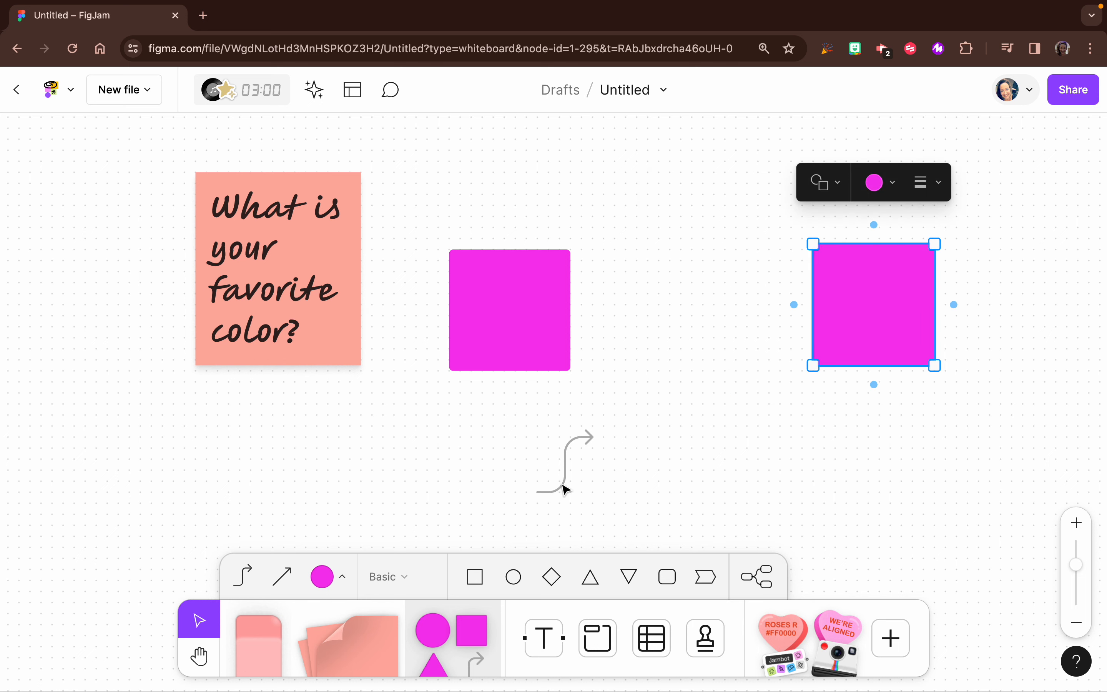
pyautogui.moveTo(570, 462); pyautogui.dragTo(823, 336)
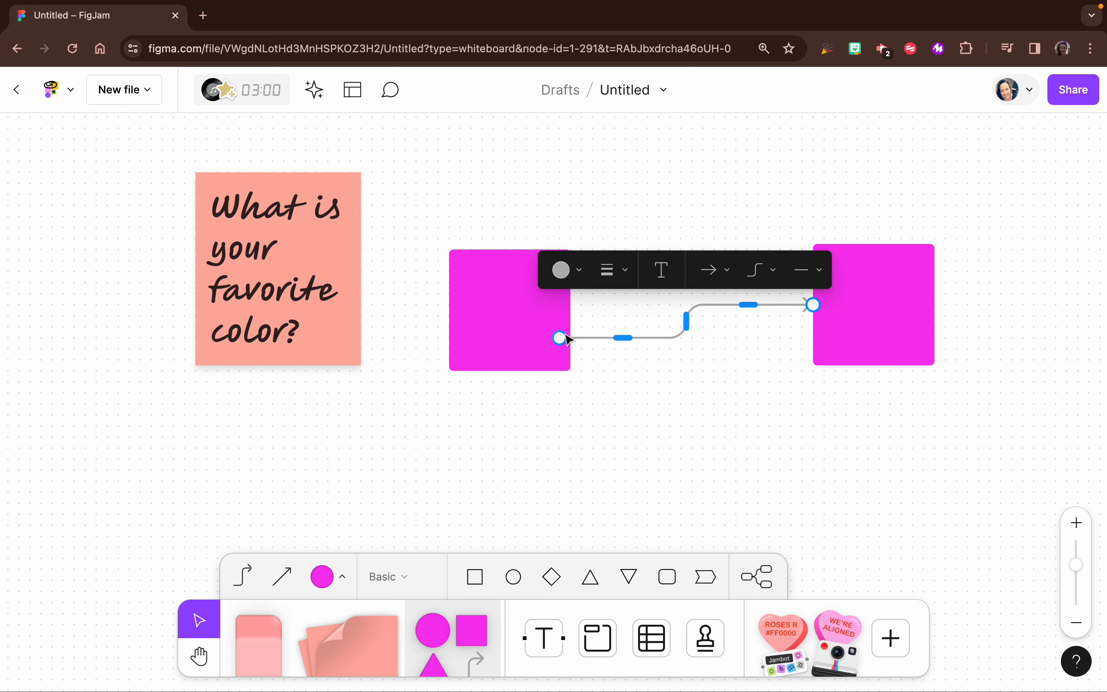
pyautogui.click(589, 379)
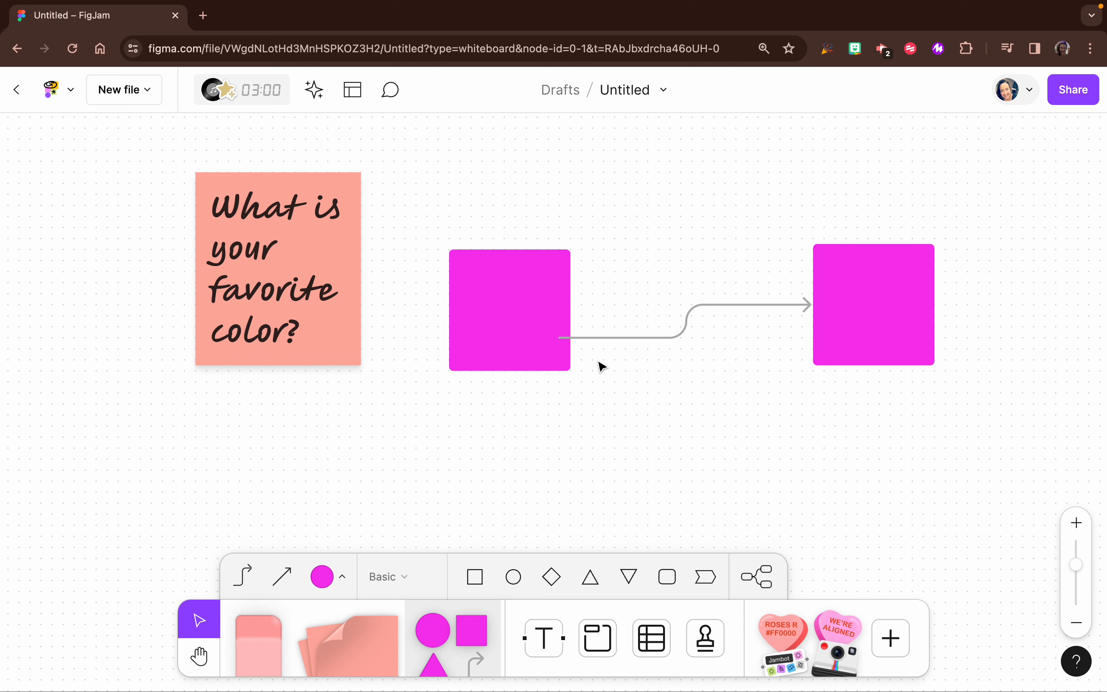
# Step: Add text above the squares reading "Type here to talk about what you learned in social sutdies htis week..."
pyautogui.click(544, 636)
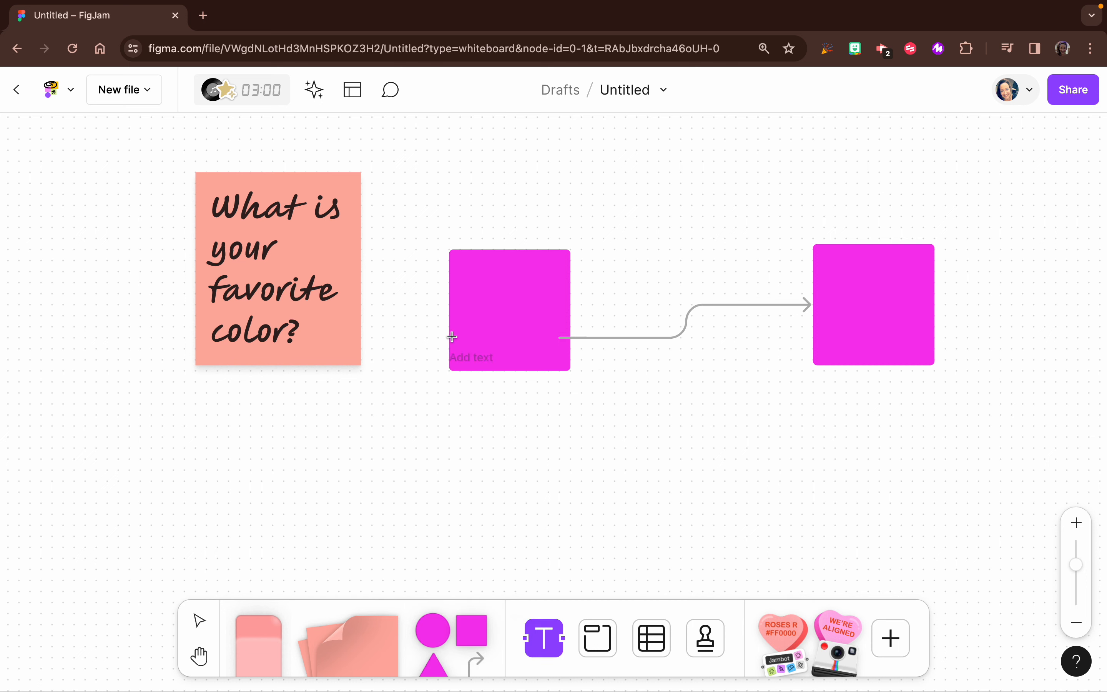
pyautogui.click(440, 178)
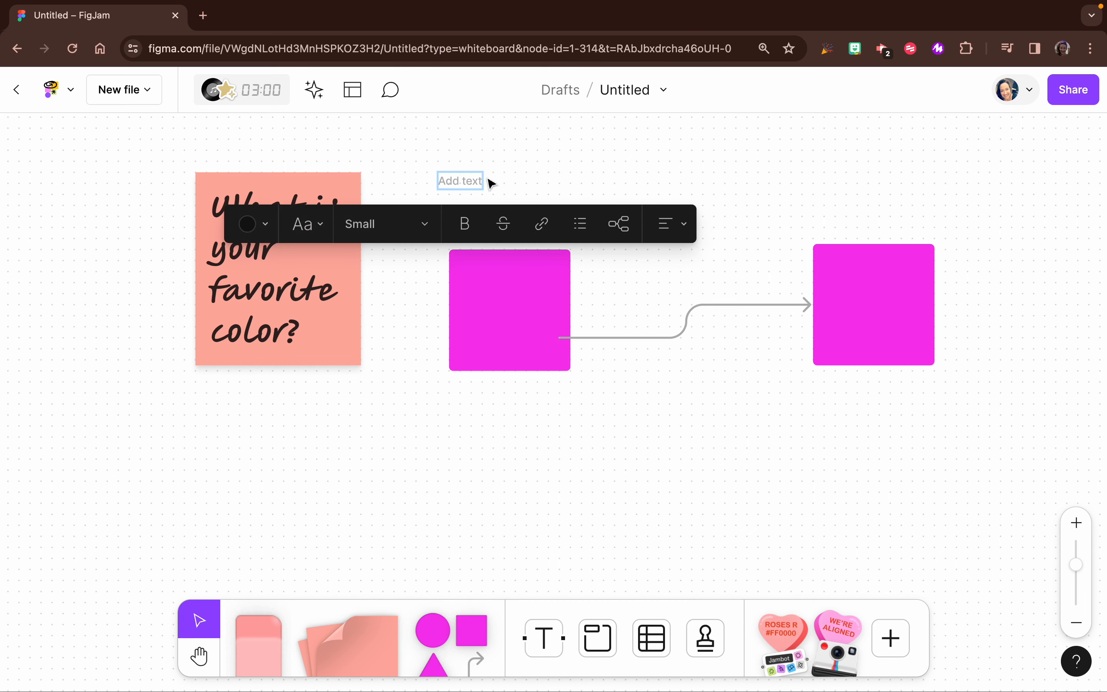
pyautogui.write('Type here to t')
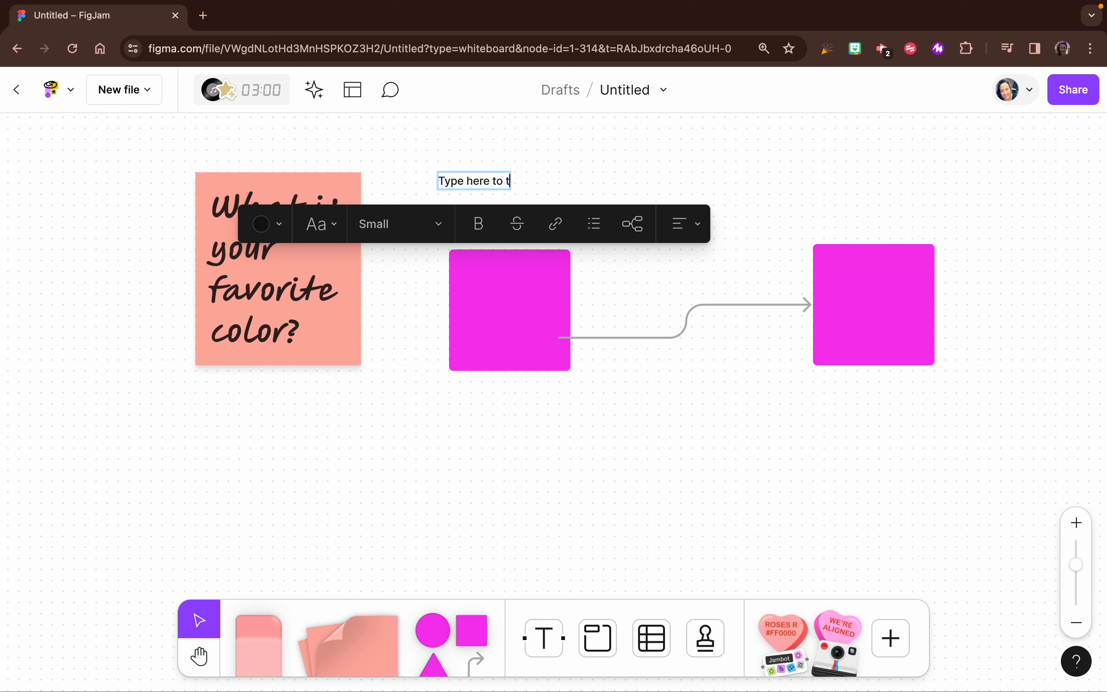
pyautogui.write('alk about what you learned in soclial')
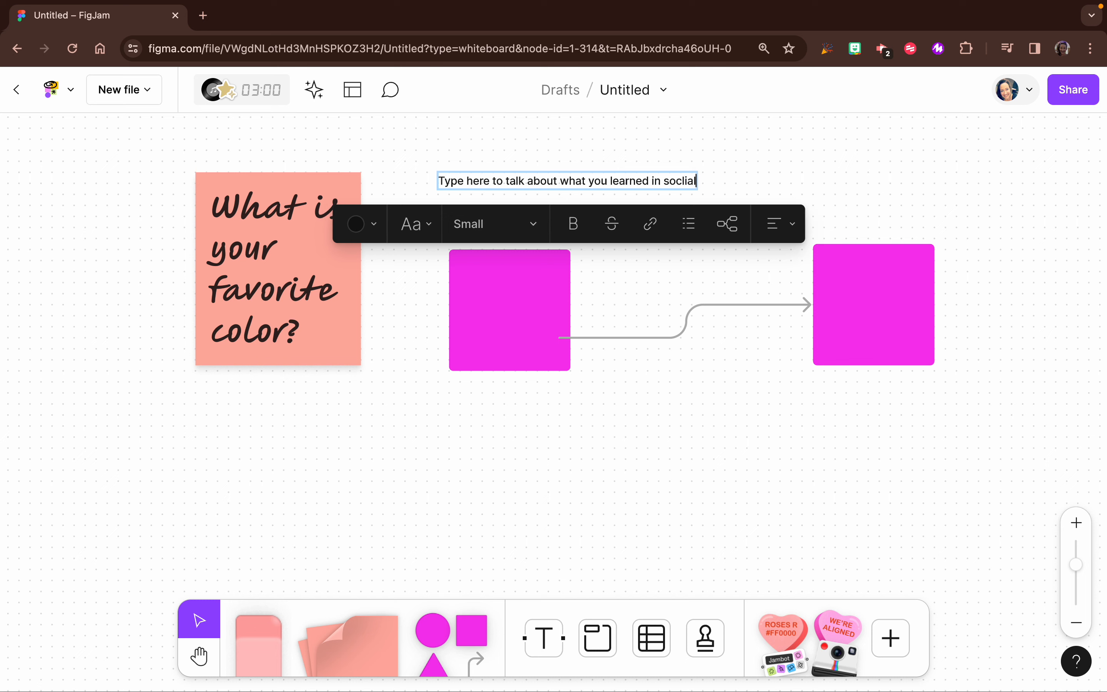
pyautogui.press('BackSpace')
pyautogui.press('BackSpace')
pyautogui.press('BackSpace')
pyautogui.press('BackSpace')
pyautogui.write('ial sutdies htis week.')
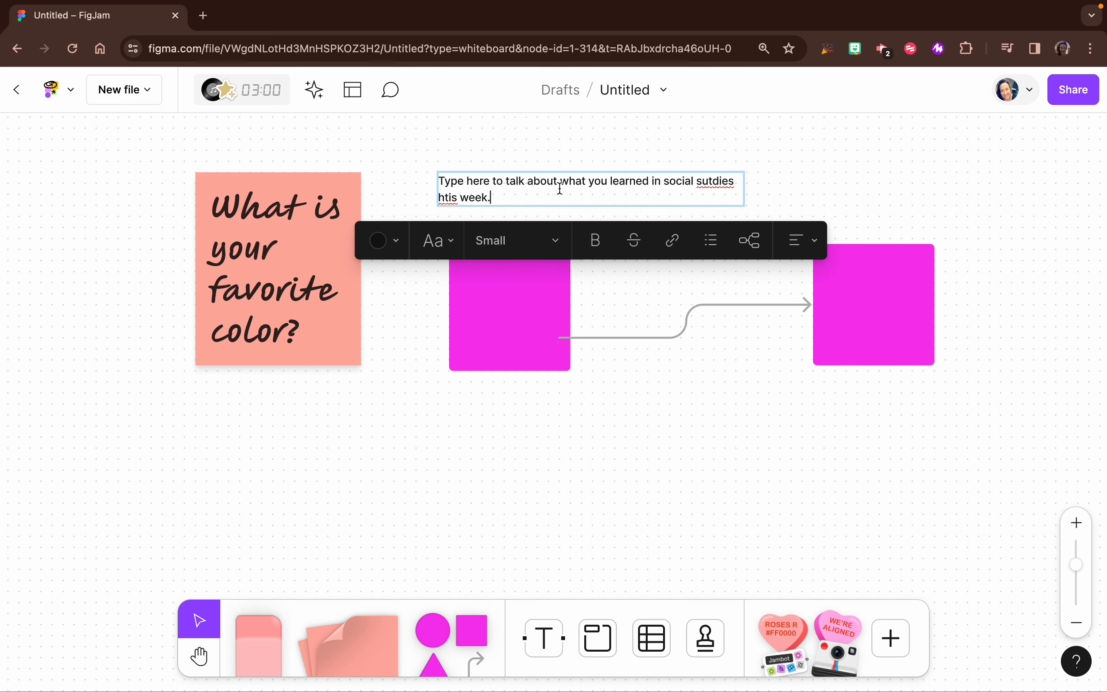
pyautogui.write('..')
# Step: Correct the two misspelled words in the text above the squares to "studies" and "this"
pyautogui.moveTo(457, 200); pyautogui.dragTo(430, 200)
pyautogui.write('this')
pyautogui.click(729, 177)
pyautogui.press('BackSpace')
pyautogui.press('BackSpace')
pyautogui.press('BackSpace')
pyautogui.press('BackSpace')
pyautogui.press('BackSpace')
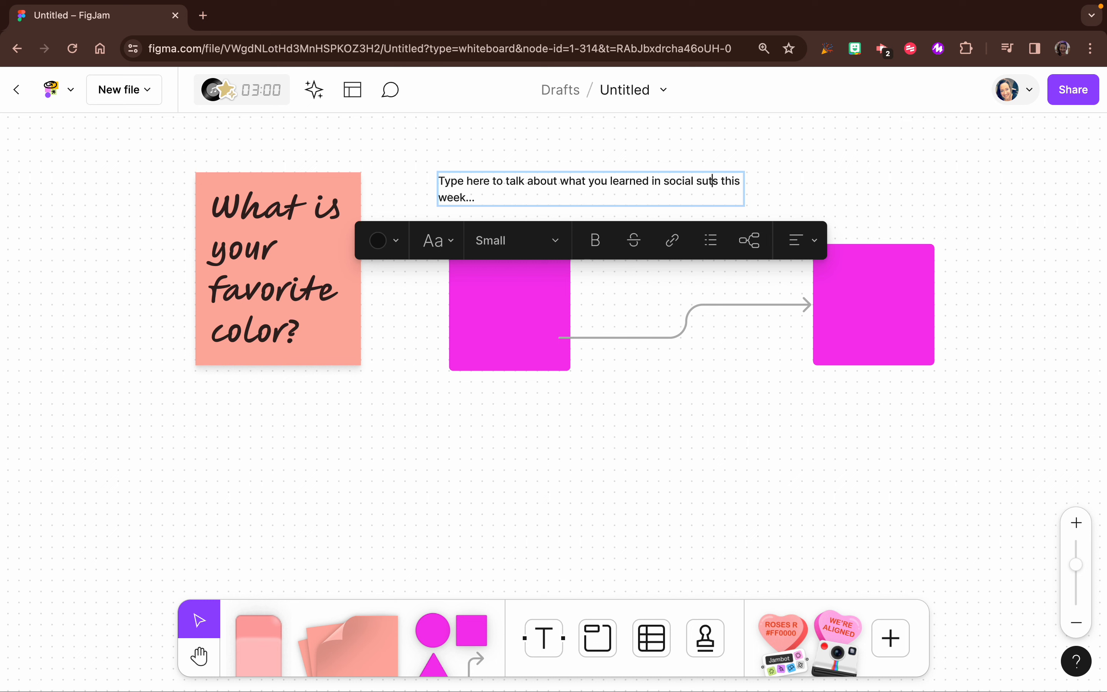
pyautogui.write('tudie')
pyautogui.press('Escape')
pyautogui.click(615, 506)
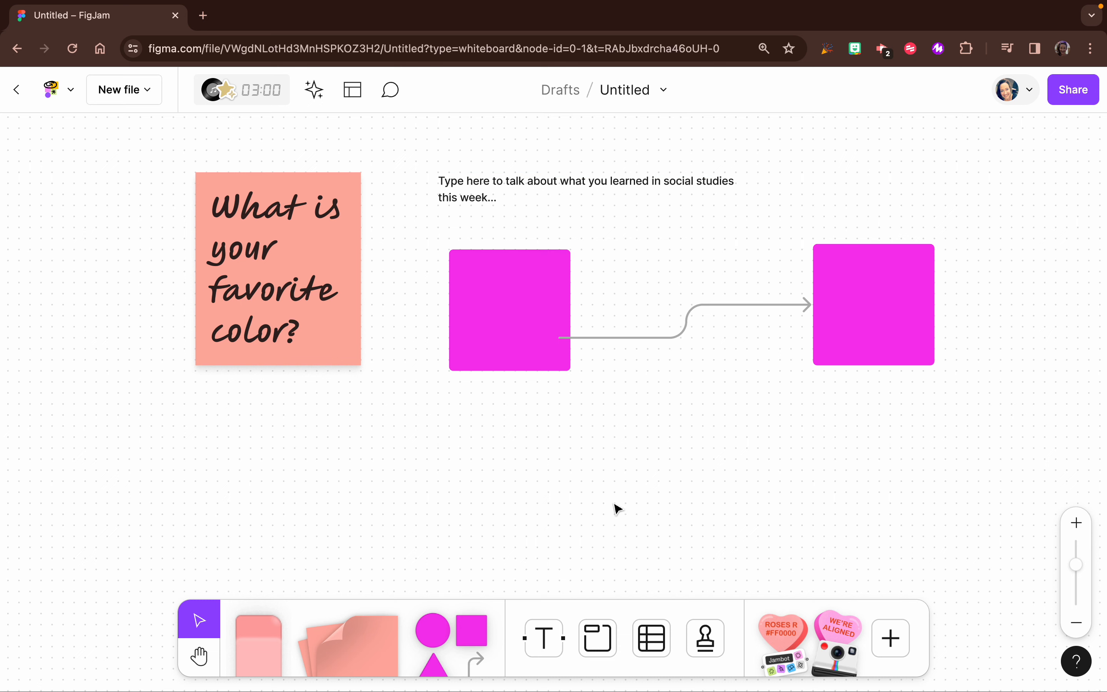
# Step: Insert a section and move it to the empty board area below the sticky note
pyautogui.click(592, 635)
pyautogui.click(310, 437)
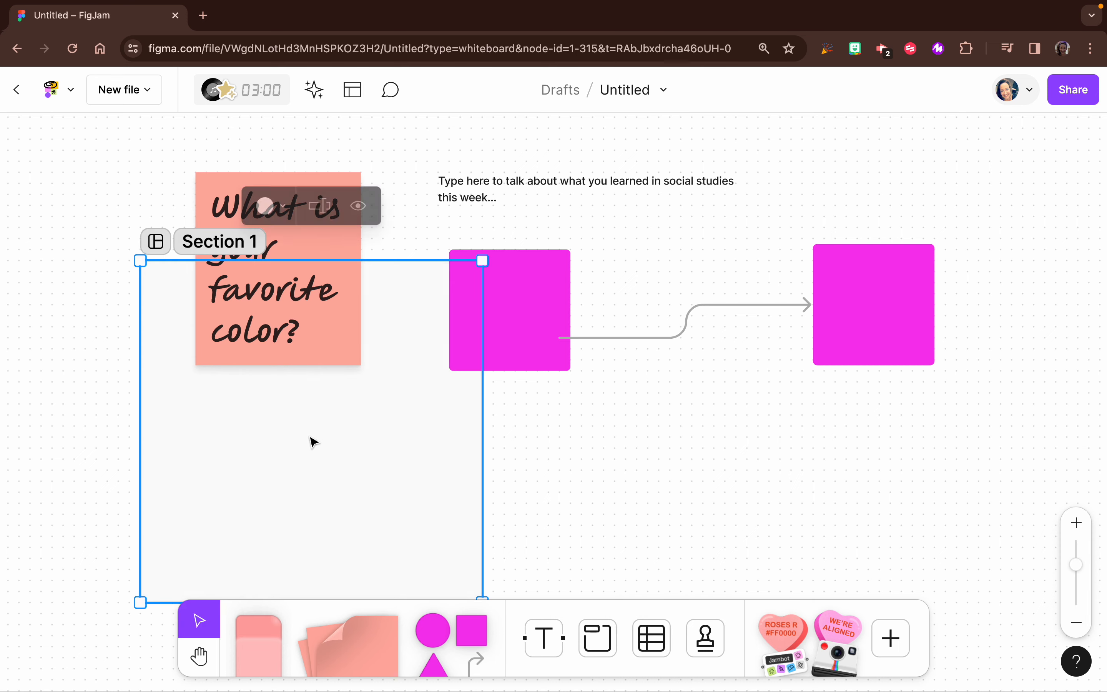
pyautogui.scroll(-4, 341, 452)
pyautogui.moveTo(366, 344); pyautogui.dragTo(361, 468)
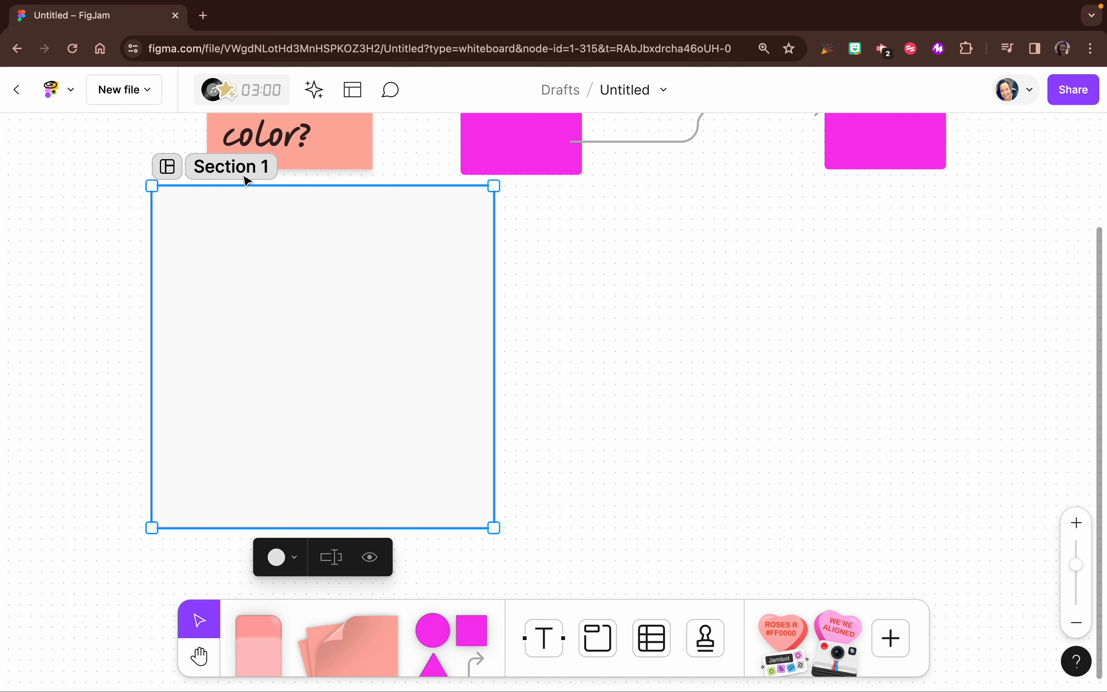
# Step: Rename the section to "Name"
pyautogui.doubleClick(219, 170)
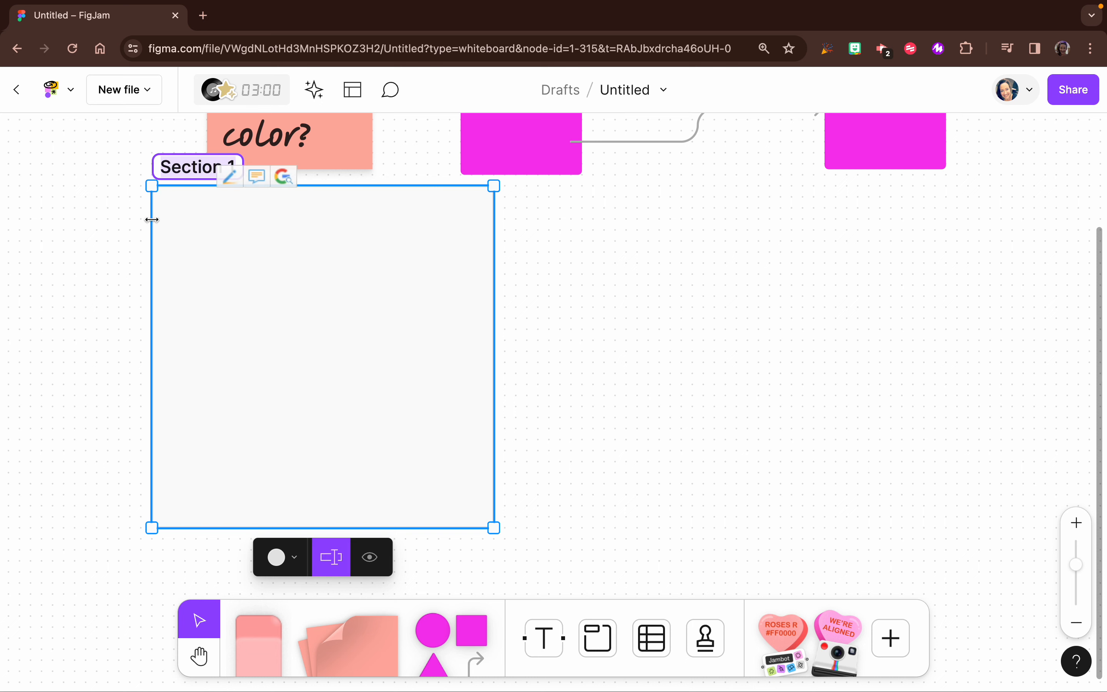
pyautogui.write('Name')
pyautogui.click(183, 226)
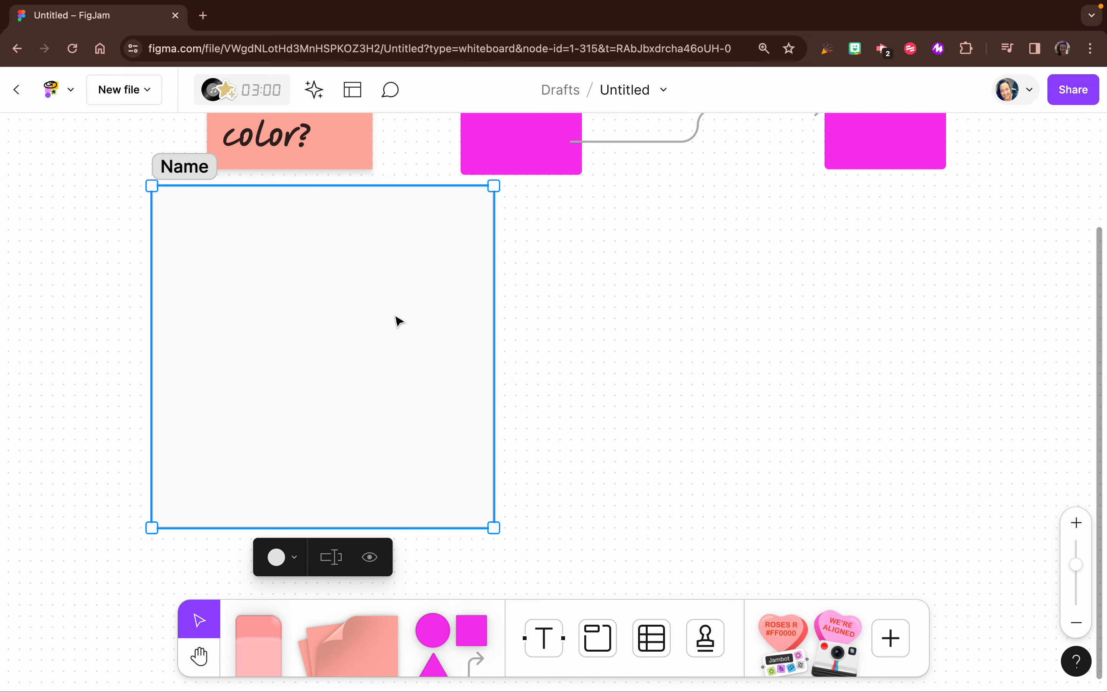
pyautogui.scroll(-15, 399, 321)
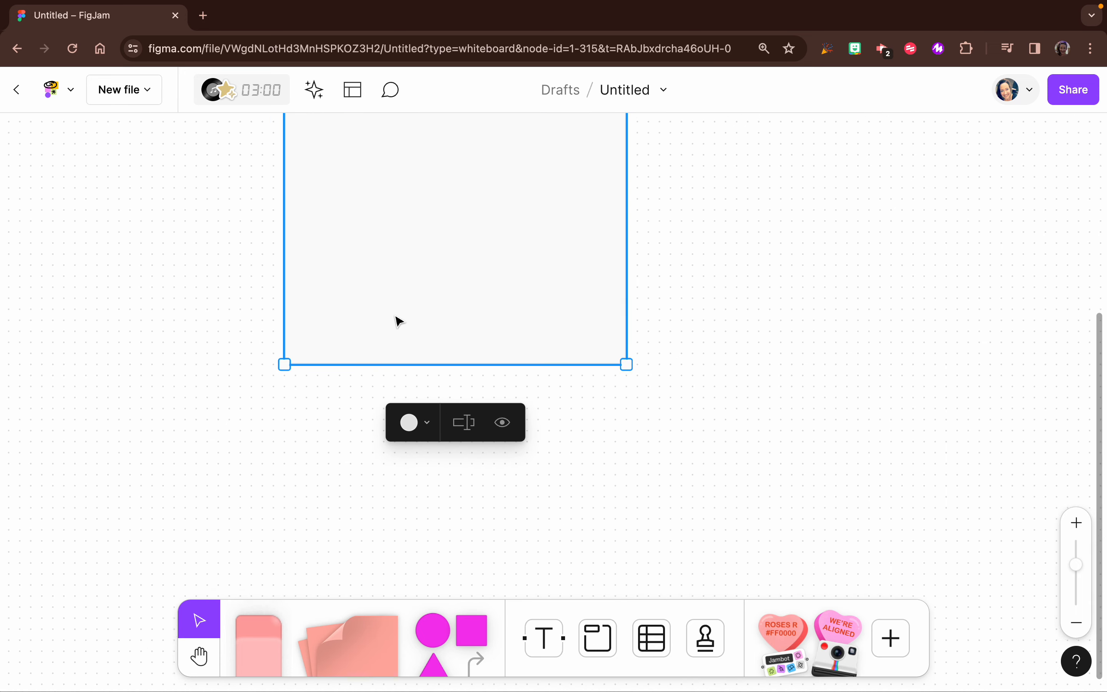
pyautogui.scroll(-10, 400, 322)
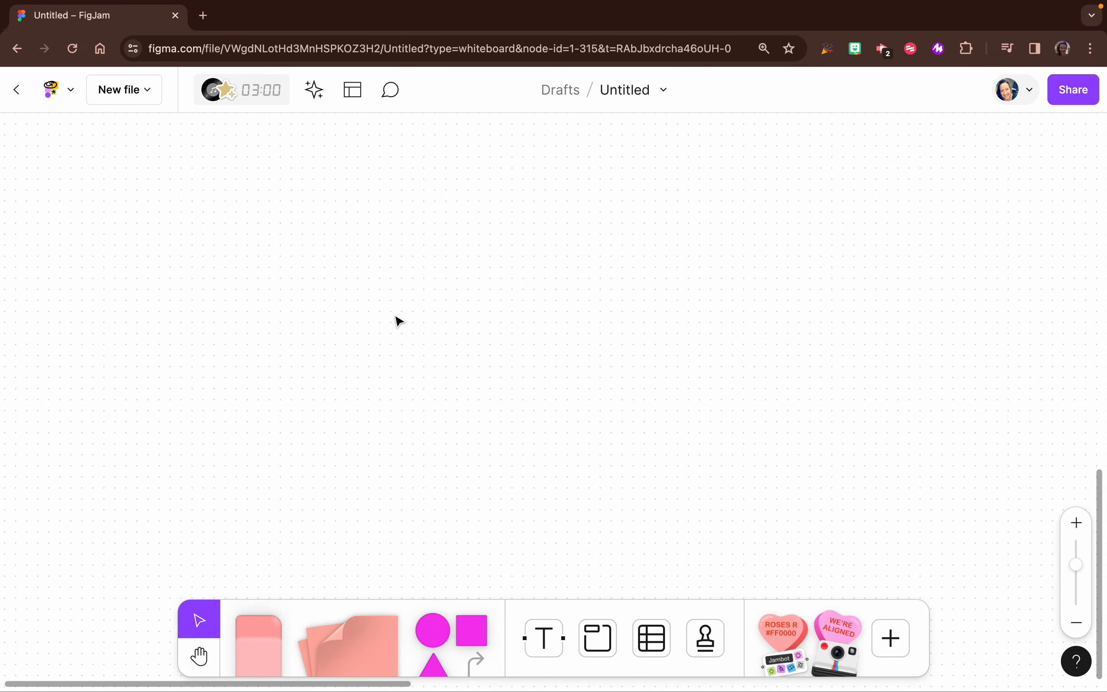
pyautogui.scroll(15, 399, 321)
pyautogui.hscroll(15, 399, 322)
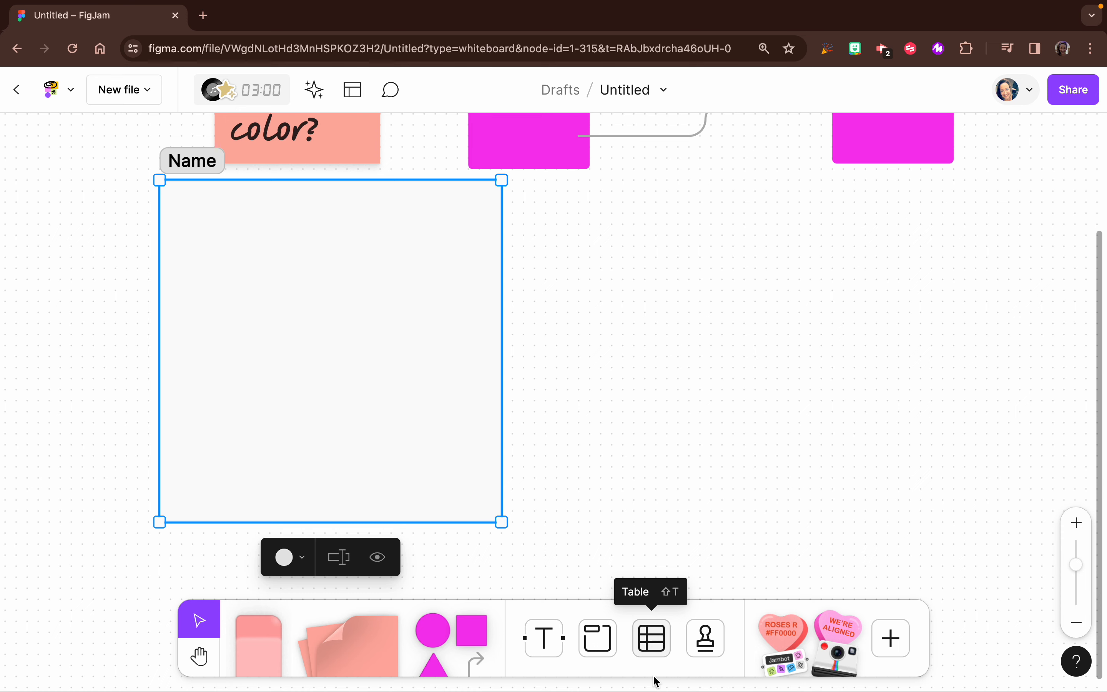
pyautogui.scroll(2, 701, 560)
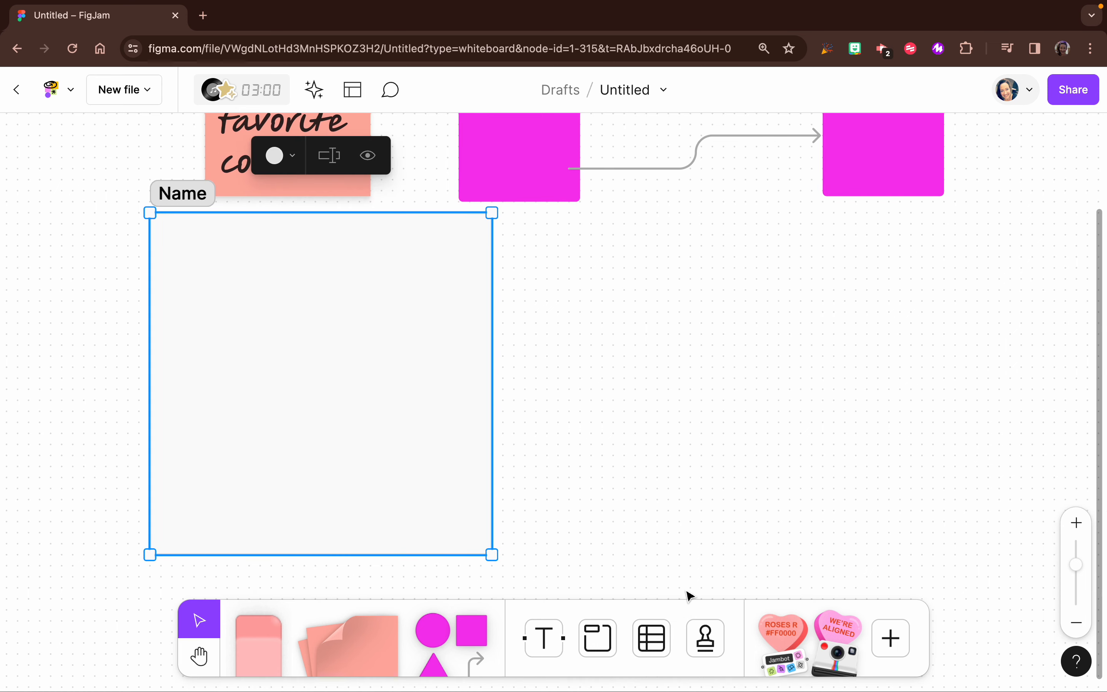
# Step: Place a heart, a thumbs-up and a +1 stamp on the empty board area below the connected squares
pyautogui.click(714, 634)
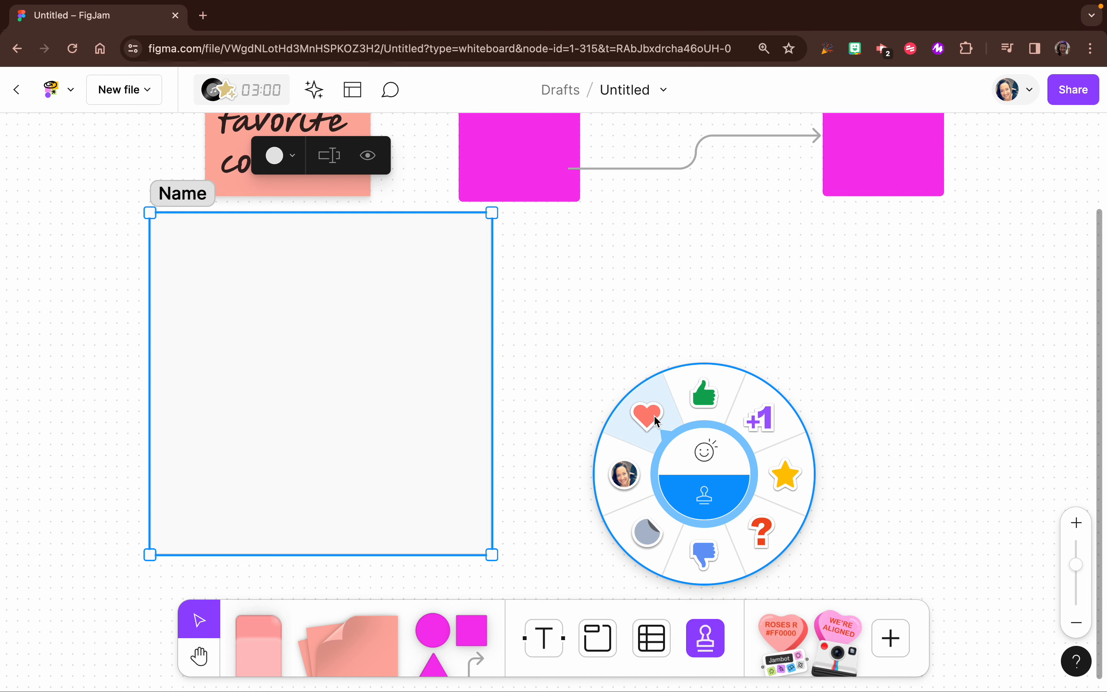
pyautogui.scroll(1, 657, 419)
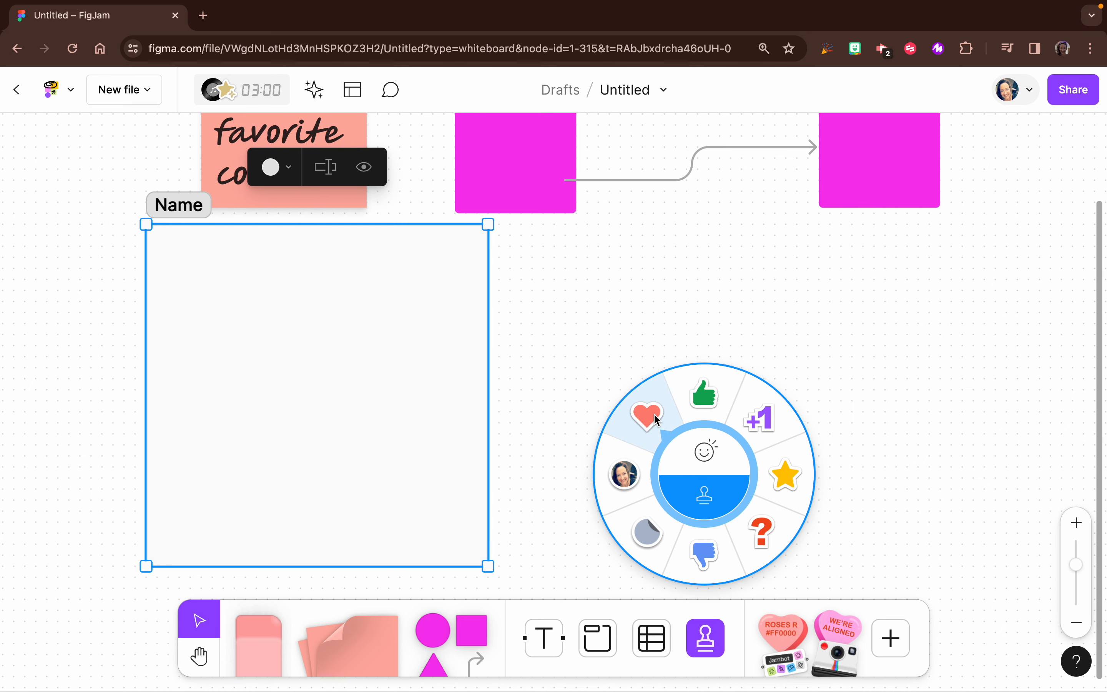
pyautogui.scroll(5, 657, 418)
pyautogui.hscroll(2, 656, 419)
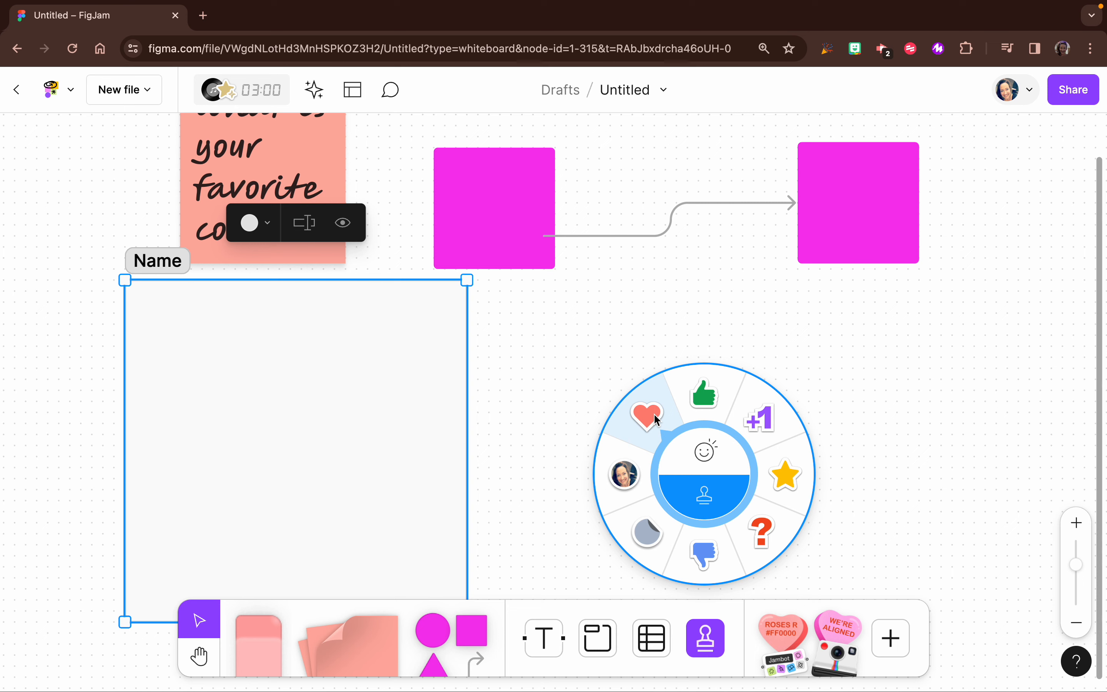
pyautogui.scroll(1, 656, 418)
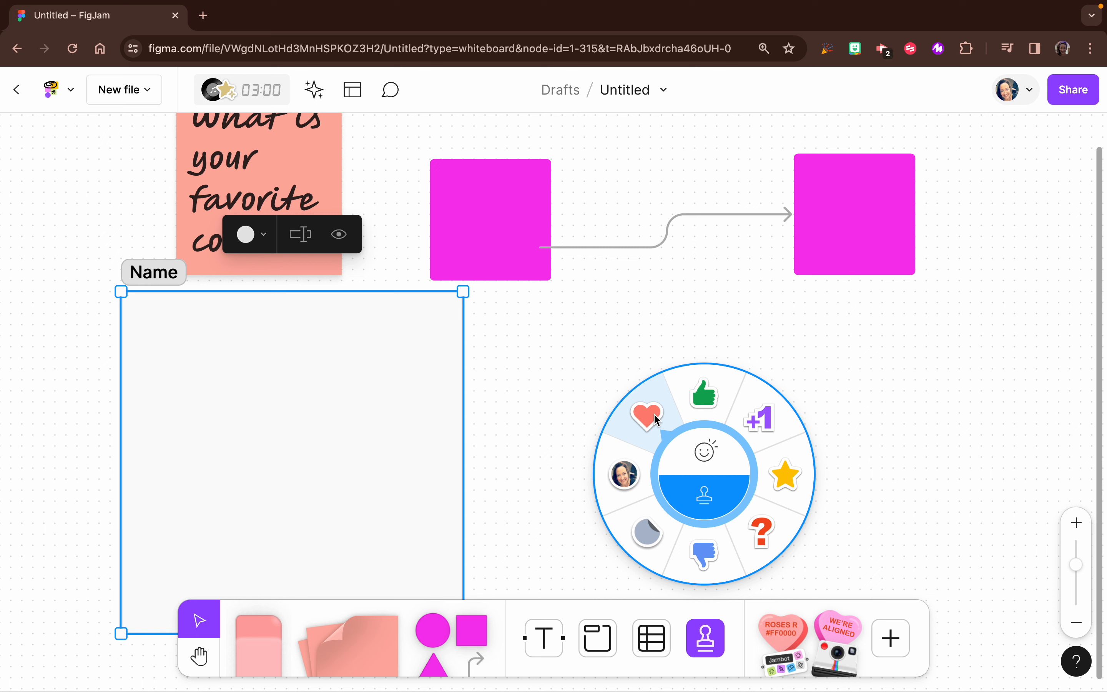
pyautogui.click(648, 415)
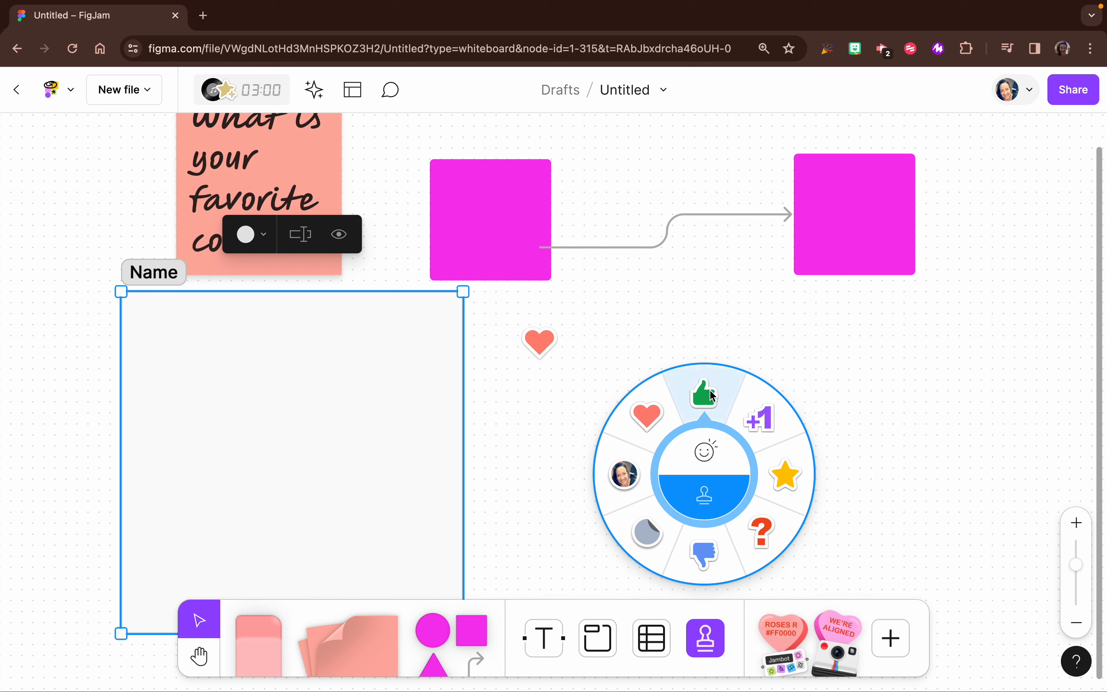
pyautogui.click(704, 392)
pyautogui.click(760, 417)
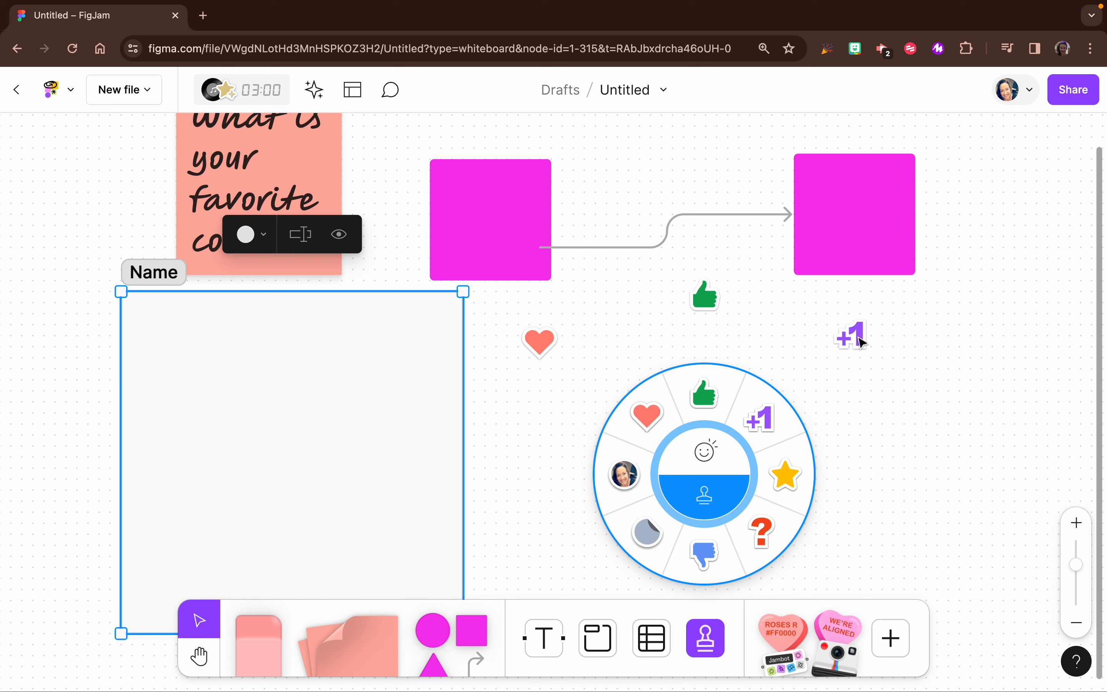
# Step: Place six star stamps scattered across the empty board area below the connected squares
pyautogui.click(783, 473)
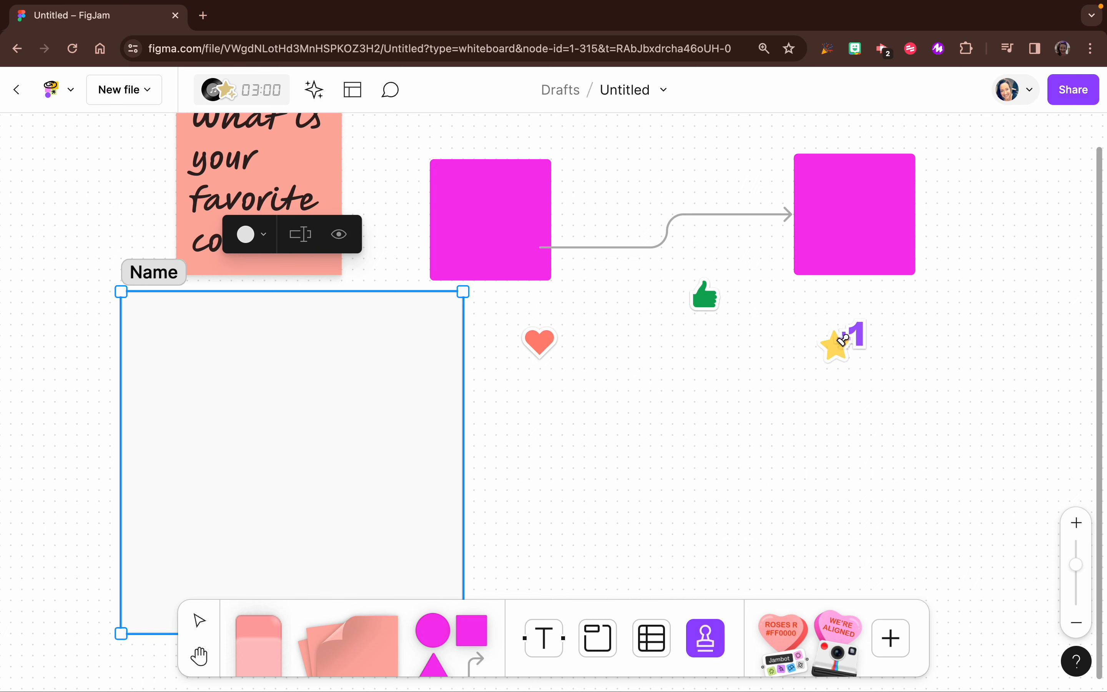
pyautogui.click(732, 371)
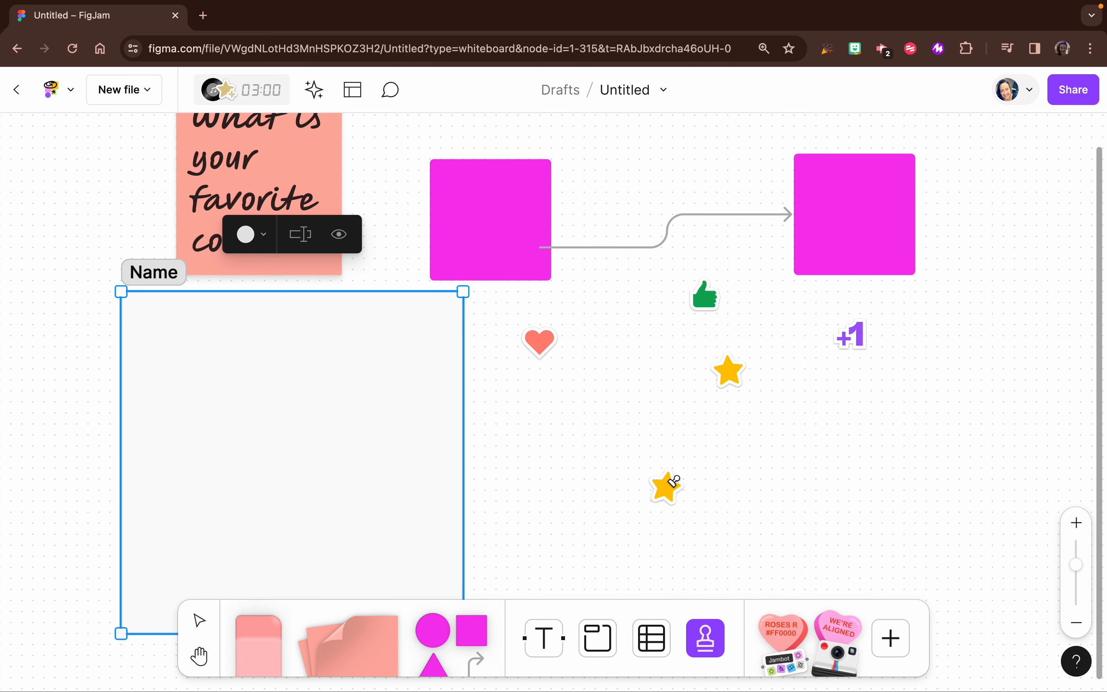
pyautogui.click(668, 489)
pyautogui.click(739, 521)
pyautogui.click(841, 465)
pyautogui.click(626, 413)
pyautogui.click(529, 552)
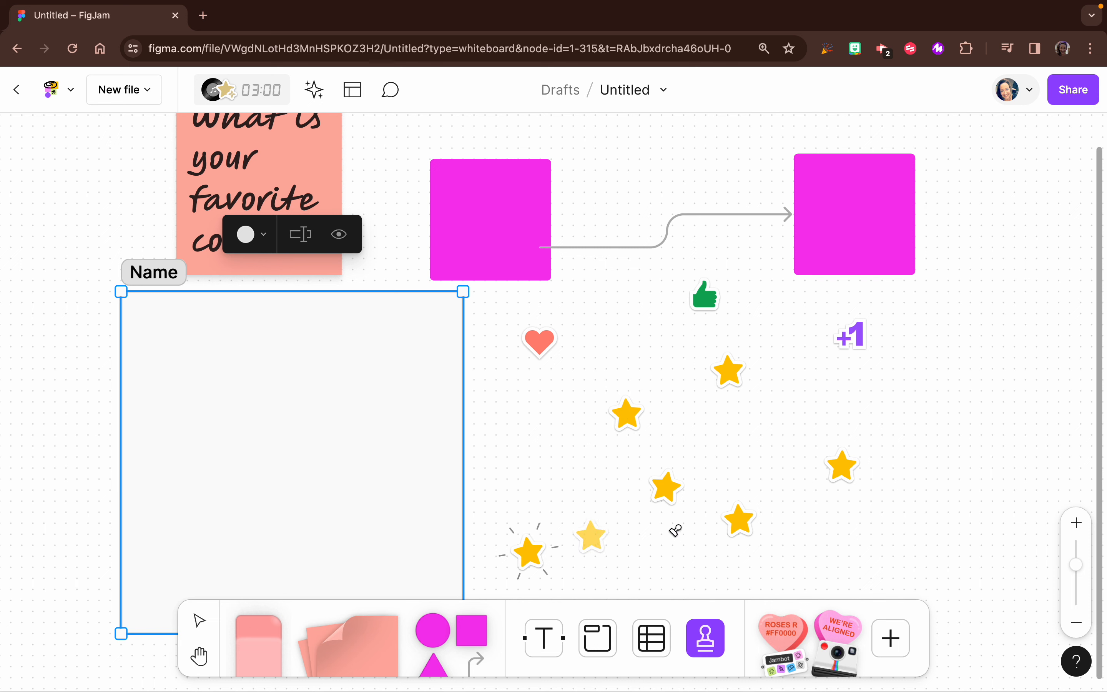
# Step: Place a question mark stamp between the Name section and the star stamps
pyautogui.click(713, 641)
pyautogui.click(760, 527)
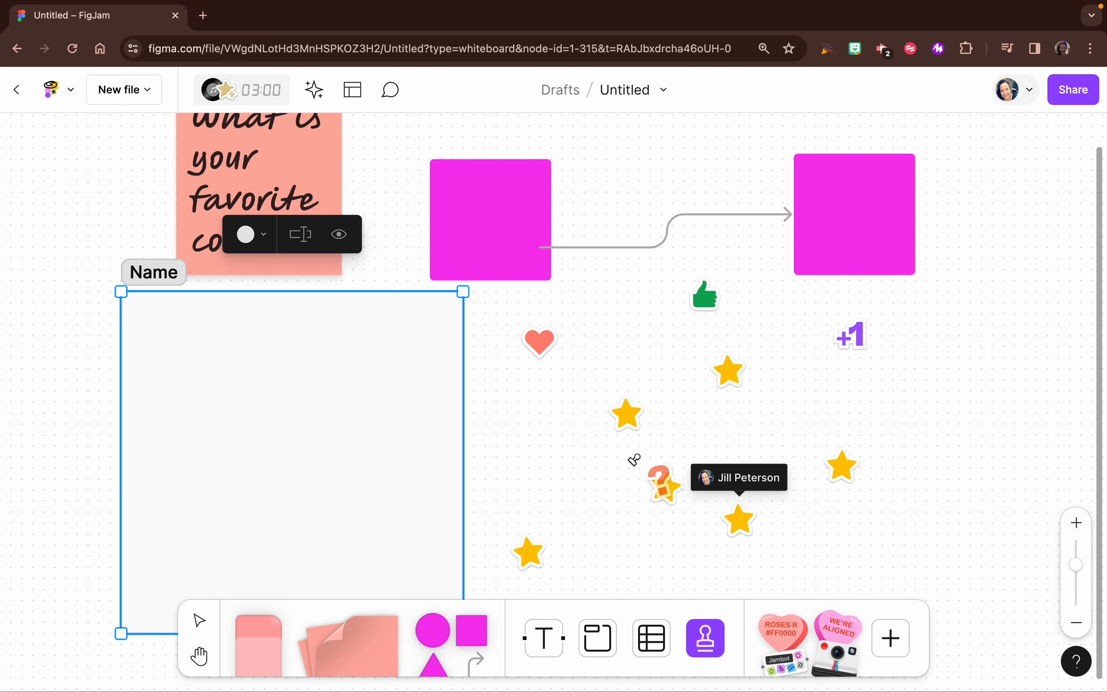
pyautogui.click(520, 476)
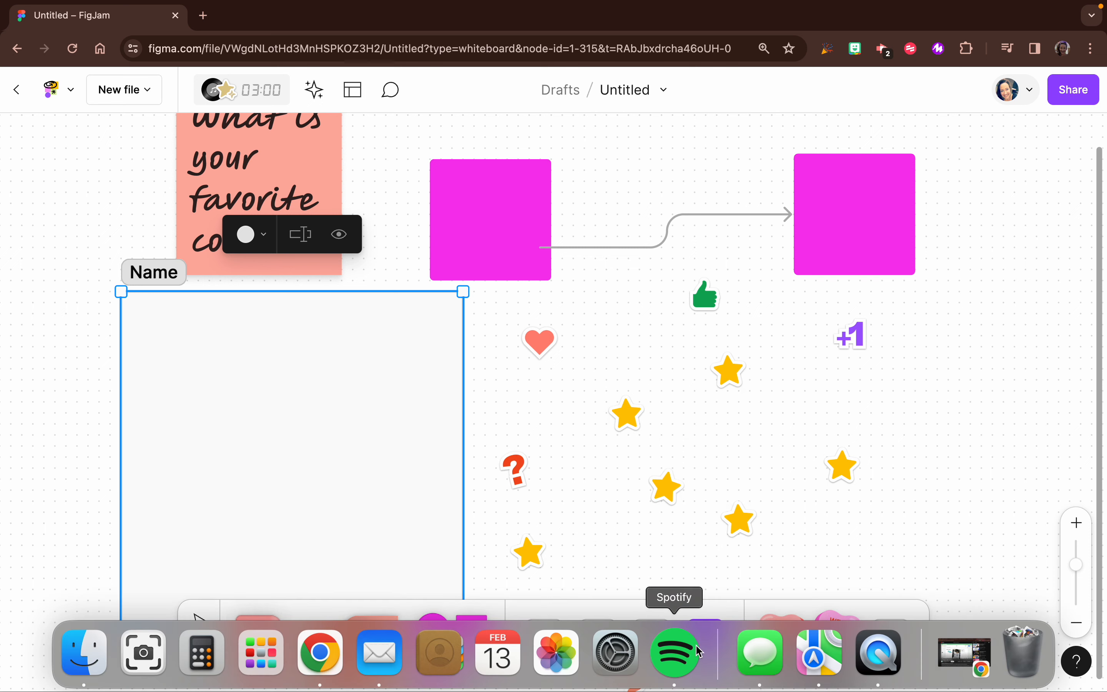
# Step: Send several heart-eyes emoji reactions over the first connected square, and leave nothing selected on the board
pyautogui.click(706, 639)
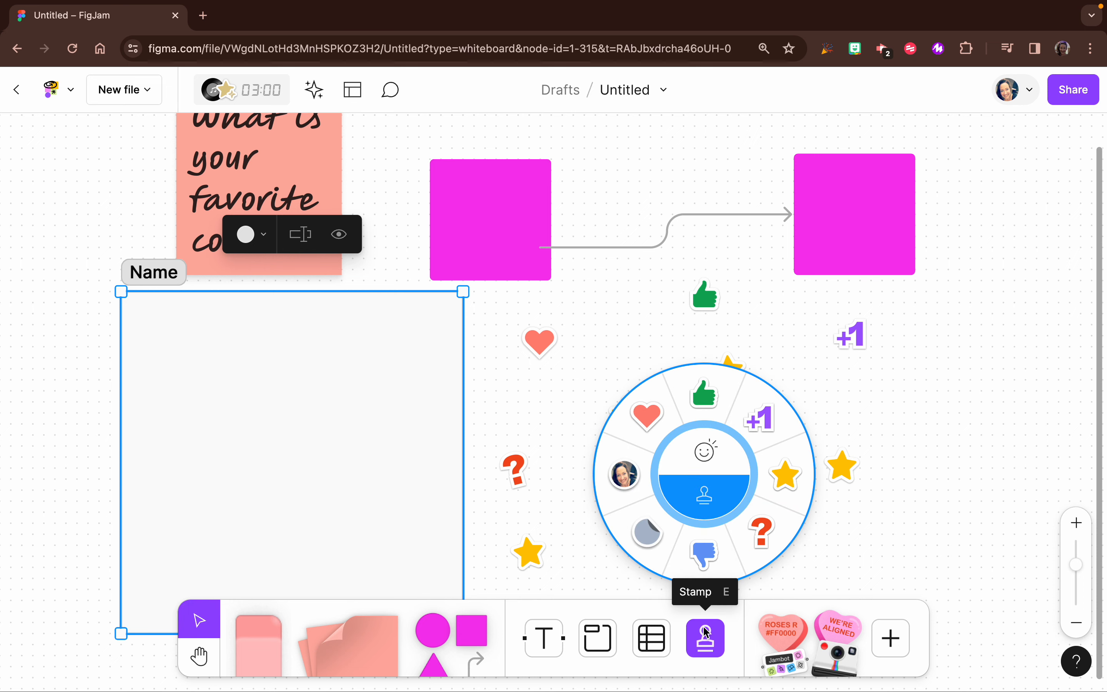
pyautogui.click(710, 462)
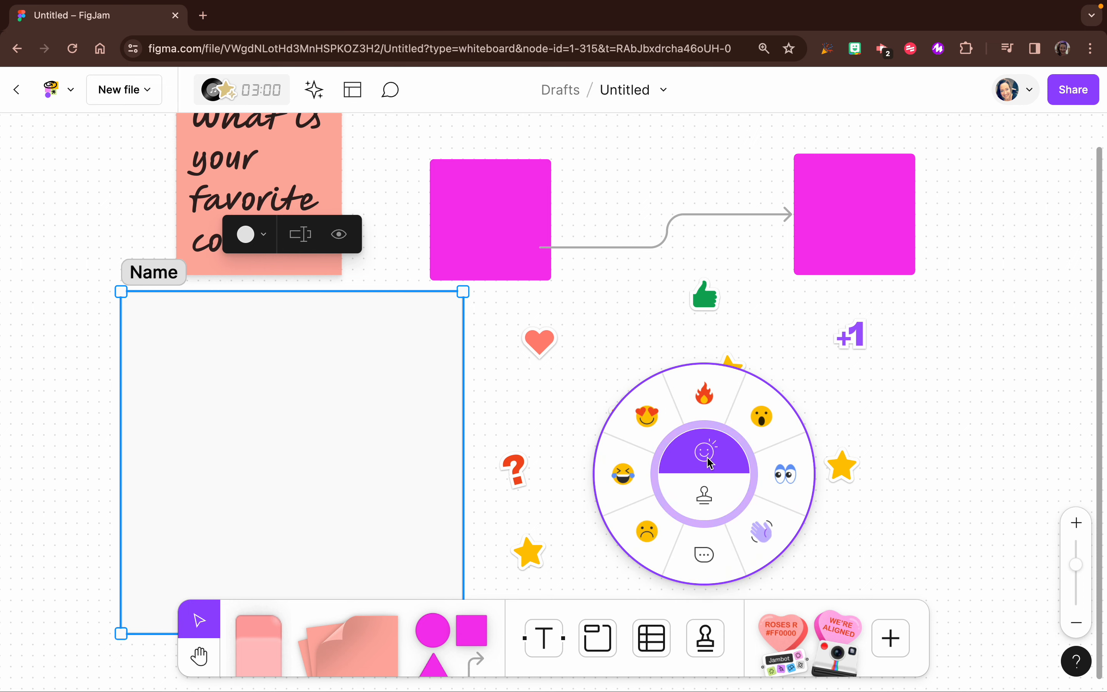
pyautogui.click(662, 425)
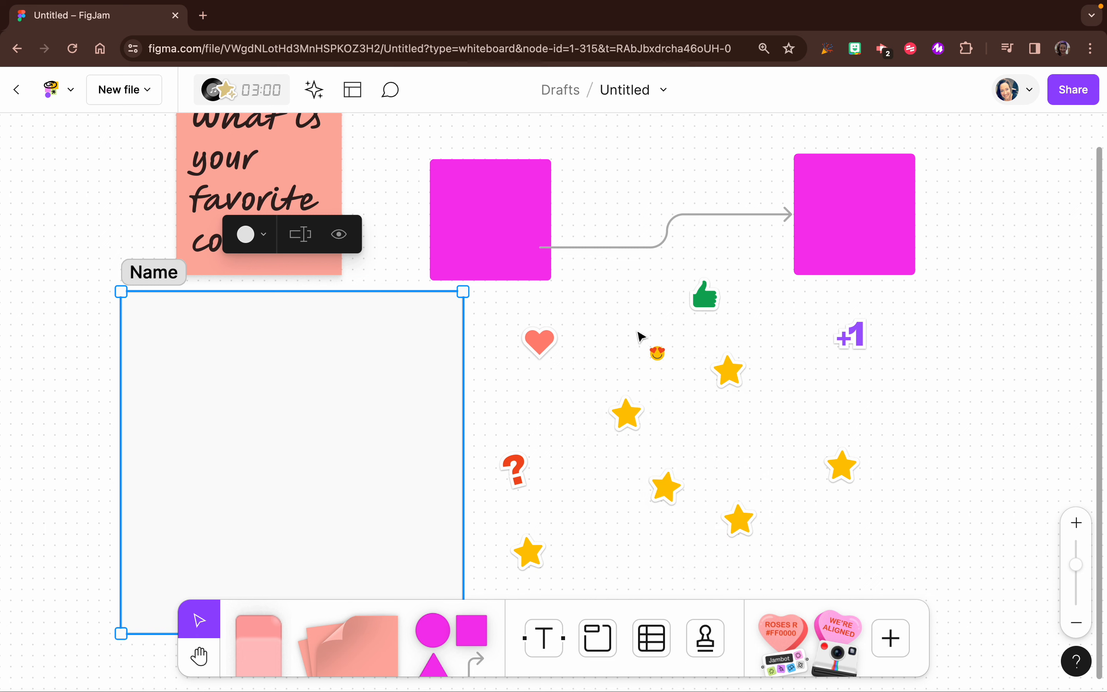
pyautogui.click(542, 233)
pyautogui.click(490, 216)
pyautogui.click(526, 210)
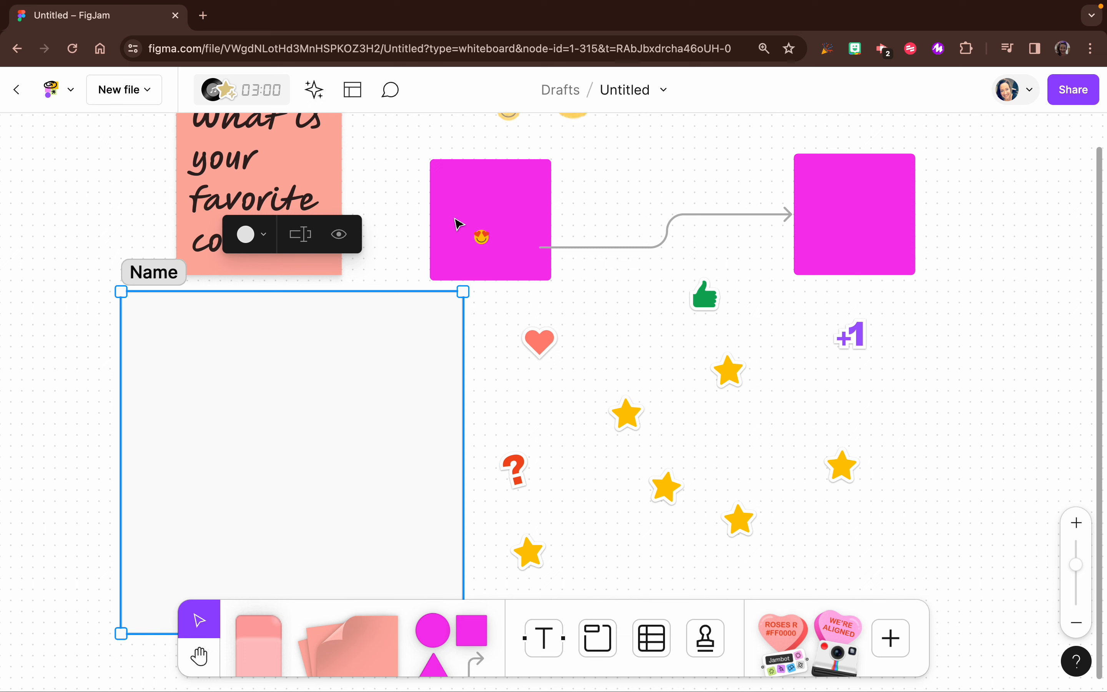
pyautogui.click(454, 222)
pyautogui.click(514, 194)
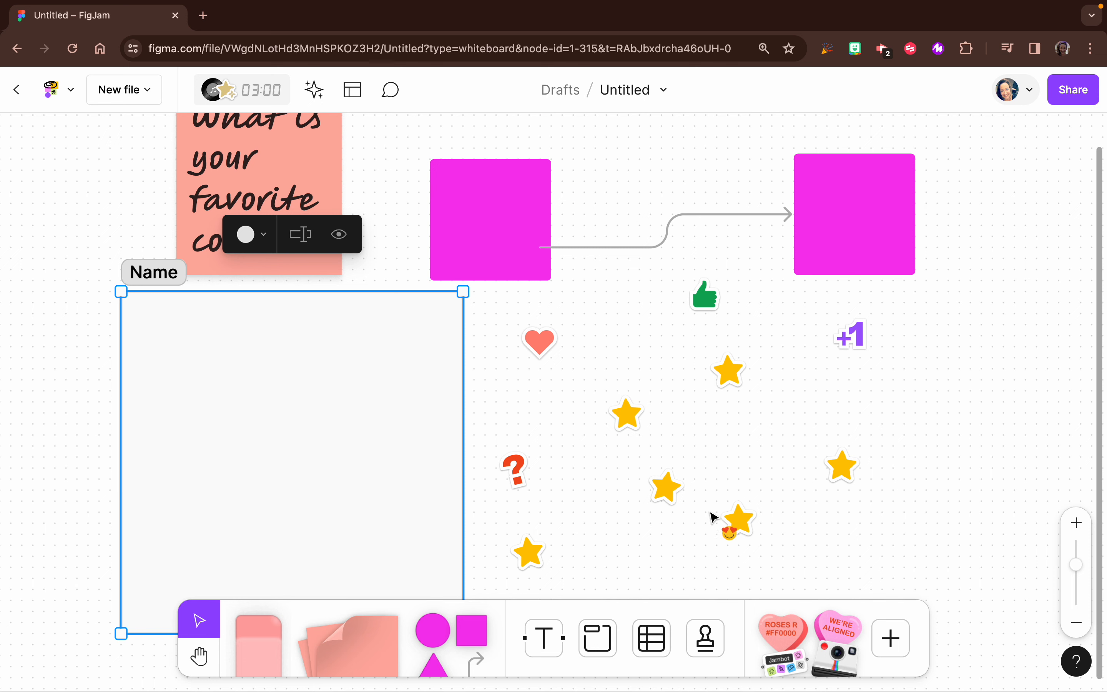
pyautogui.click(509, 223)
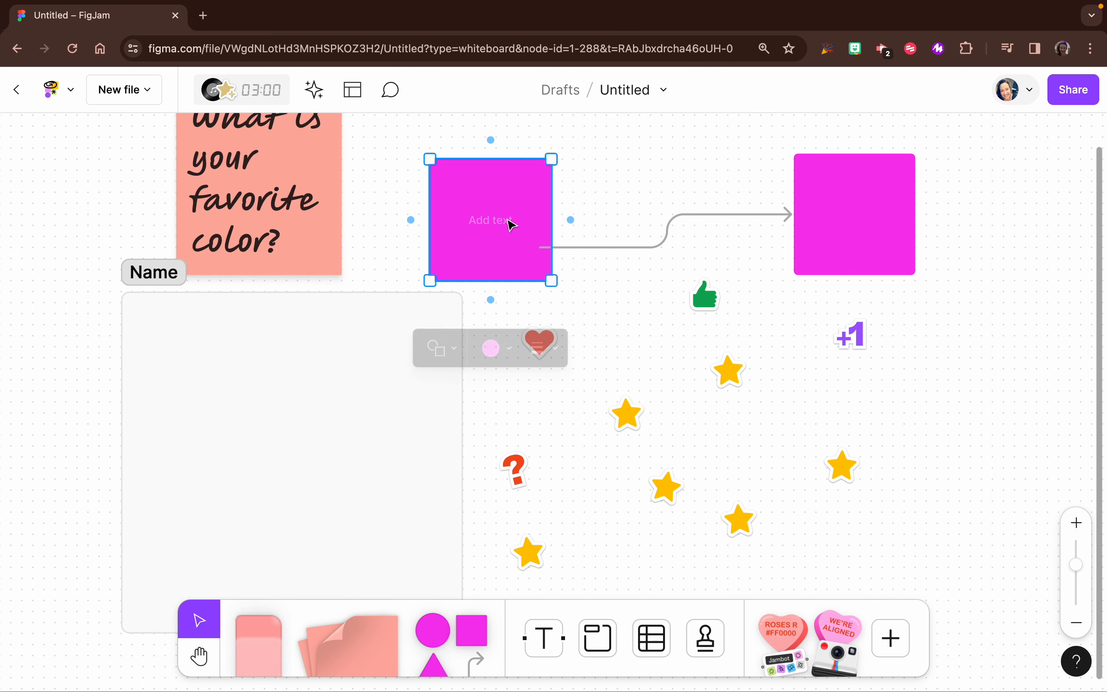
pyautogui.click(805, 226)
pyautogui.click(909, 501)
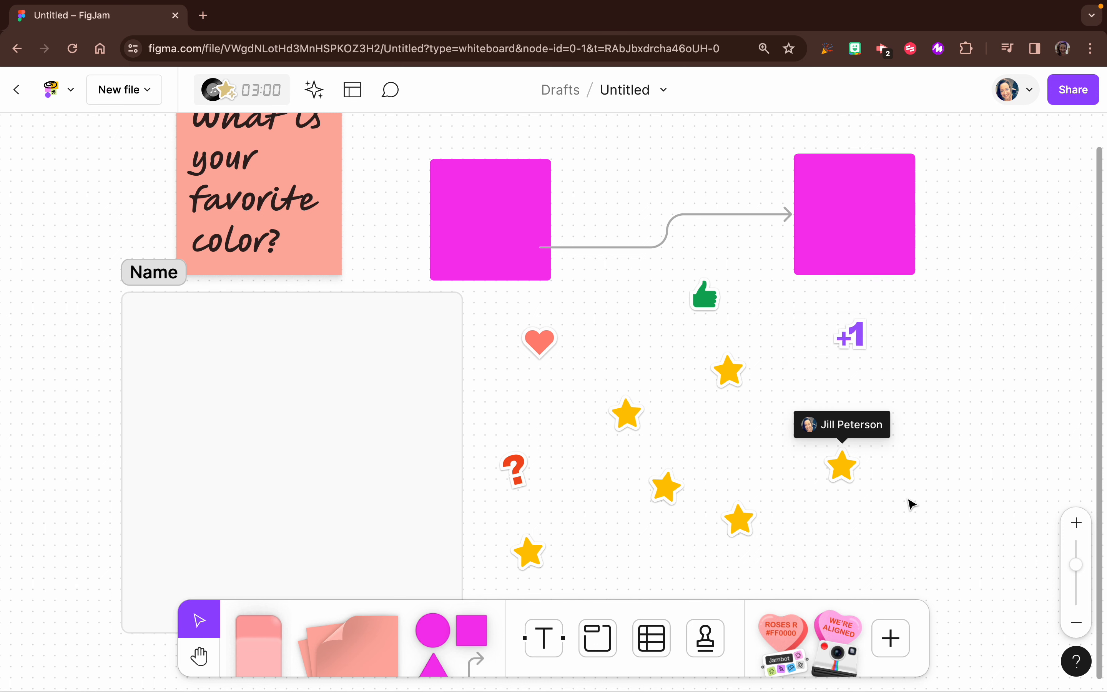
# Step: Insert the Photo Booth widget and move it to the empty area above the second connected square
pyautogui.click(898, 639)
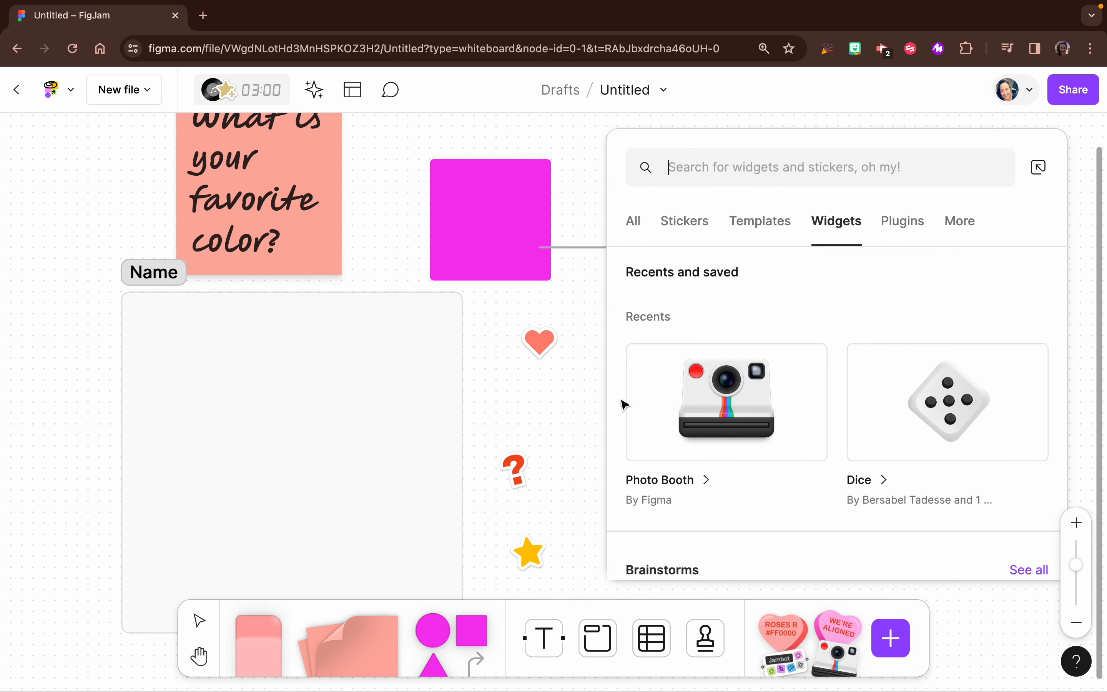
pyautogui.click(717, 420)
pyautogui.scroll(-3, 717, 420)
pyautogui.scroll(-5, 716, 420)
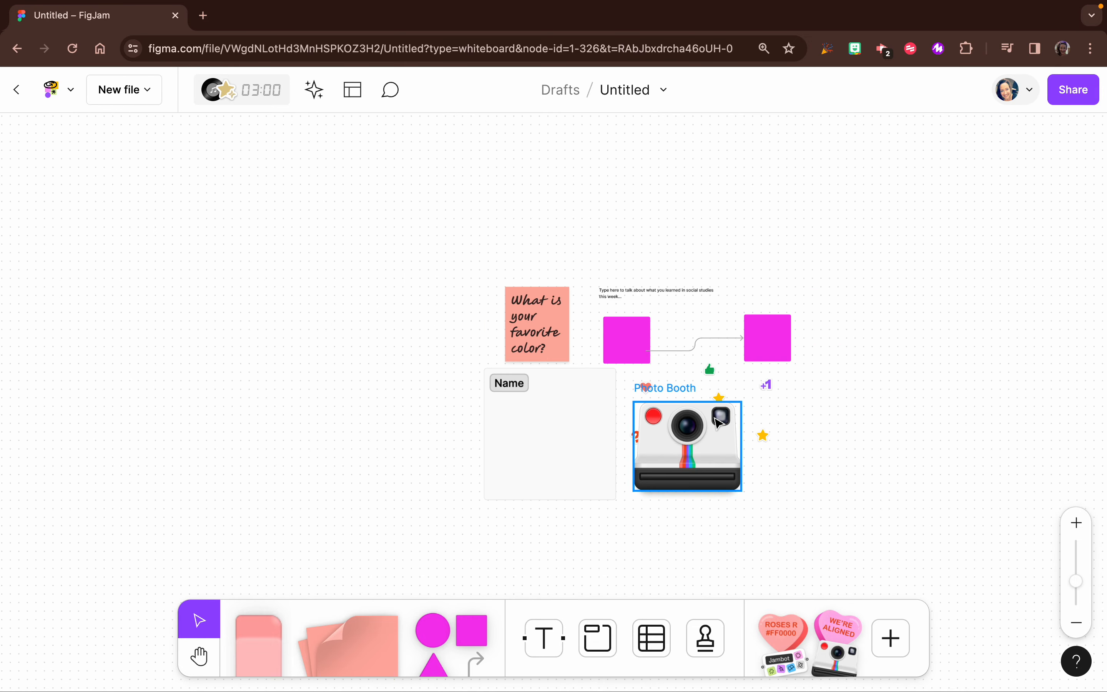
pyautogui.moveTo(707, 440); pyautogui.dragTo(832, 238)
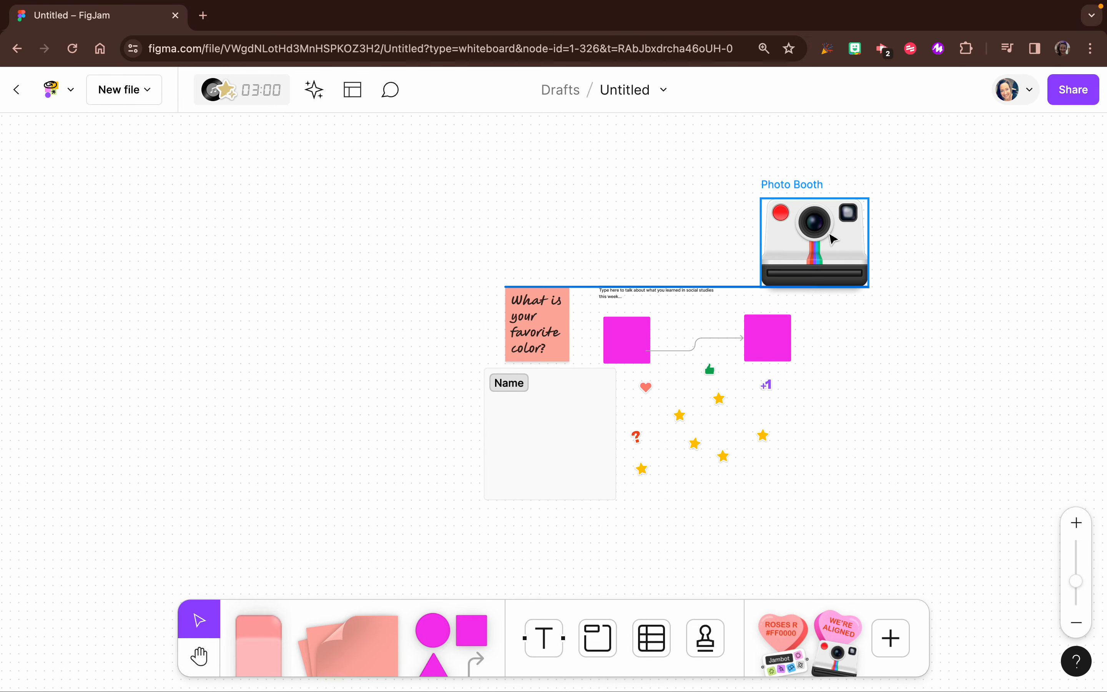
# Step: Take a photo with the Photo Booth widget, shrink it to about half size and move it onto the Name section's left edge
pyautogui.click(781, 213)
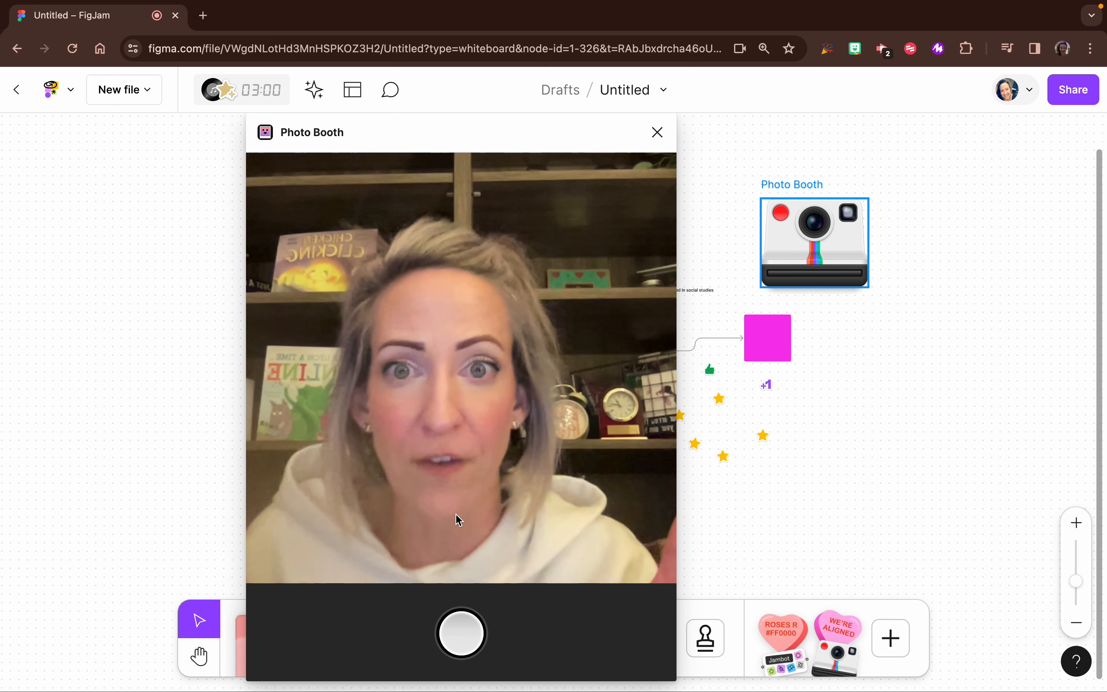
pyautogui.click(462, 638)
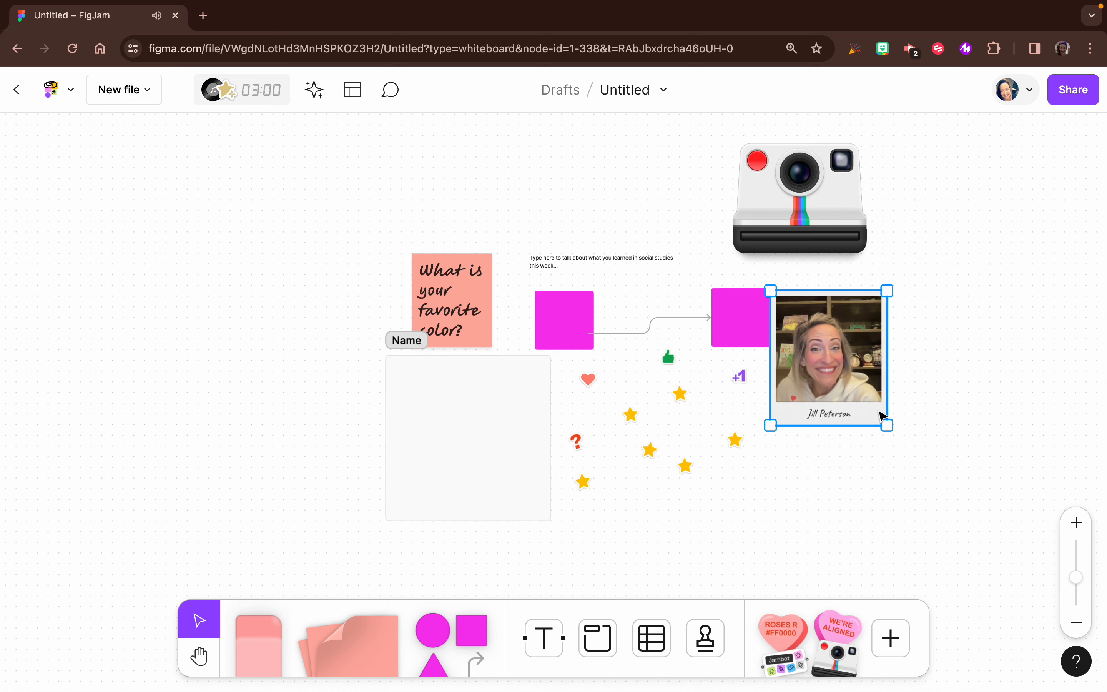
pyautogui.scroll(5, 888, 380)
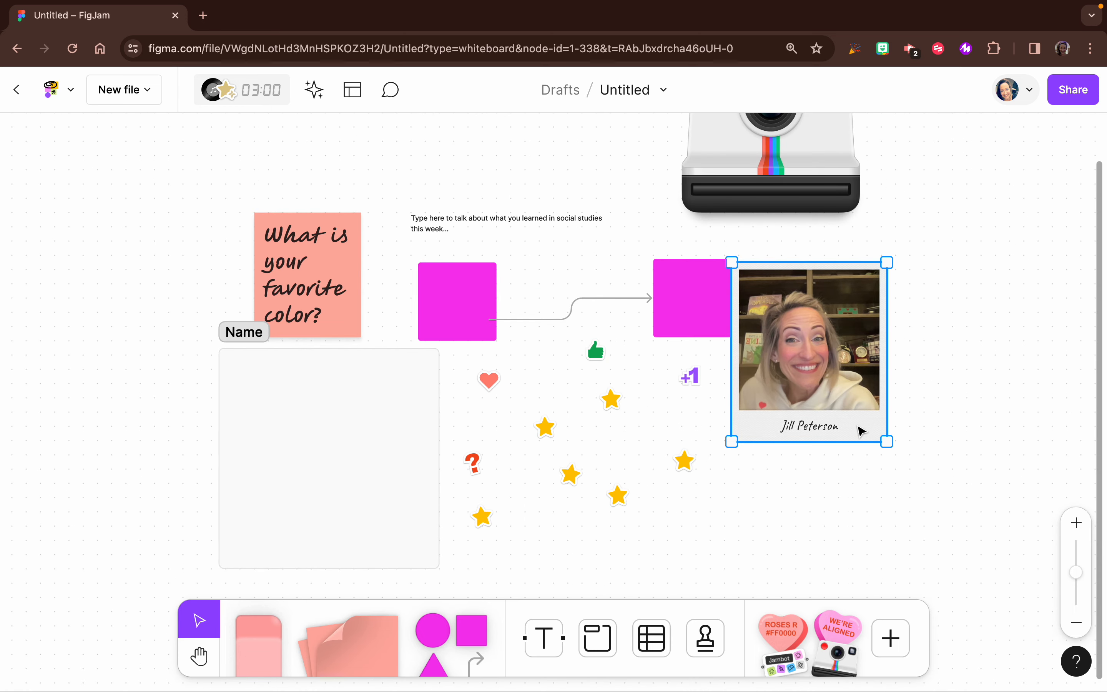
pyautogui.moveTo(862, 430); pyautogui.dragTo(238, 433)
pyautogui.click(787, 418)
pyautogui.scroll(3, 819, 415)
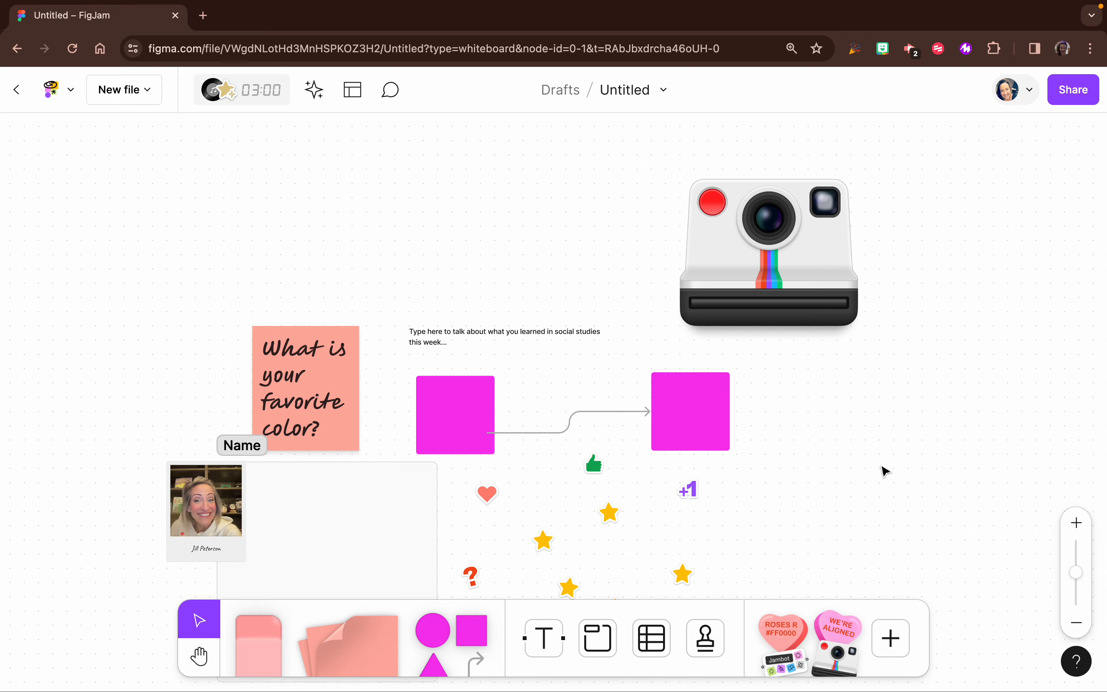
# Step: Browse the available stickers and sticker libraries, as well as the recommended and meeting templates
pyautogui.scroll(-3, 884, 469)
pyautogui.click(890, 638)
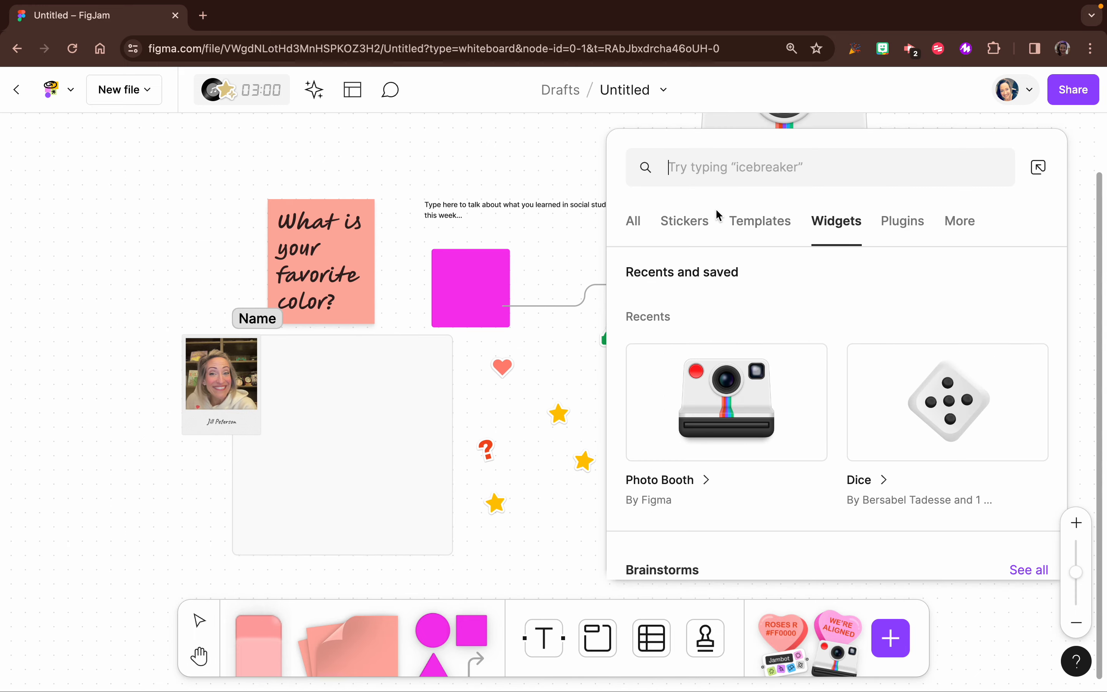
pyautogui.click(685, 222)
pyautogui.scroll(-2, 696, 361)
pyautogui.scroll(-10, 696, 361)
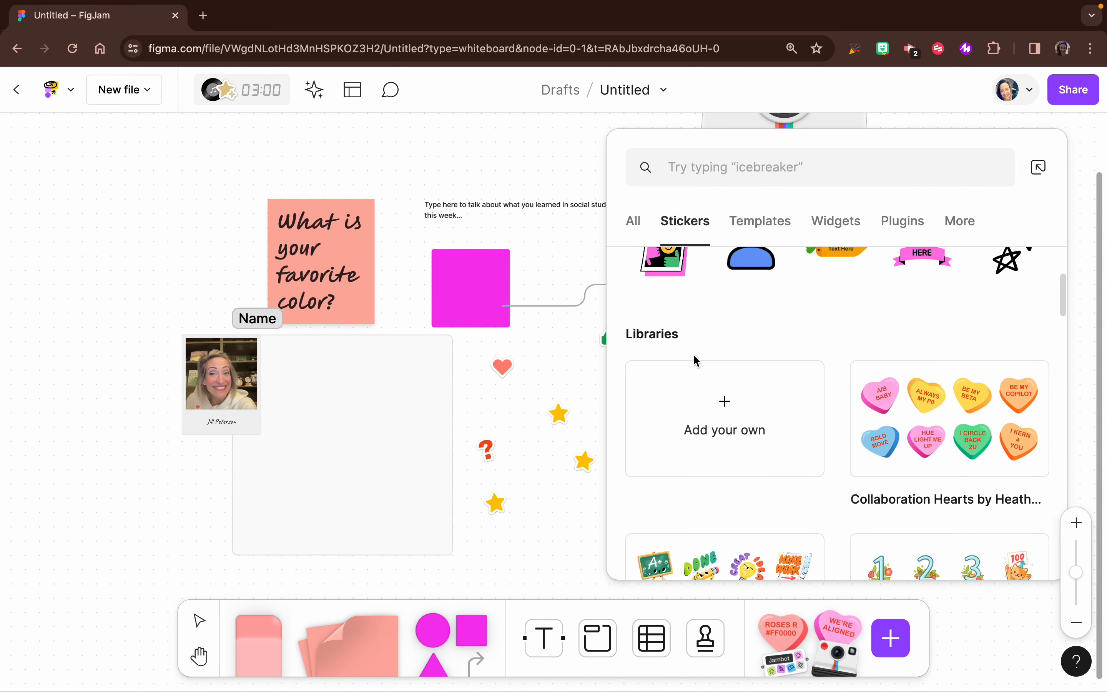
pyautogui.scroll(10, 696, 361)
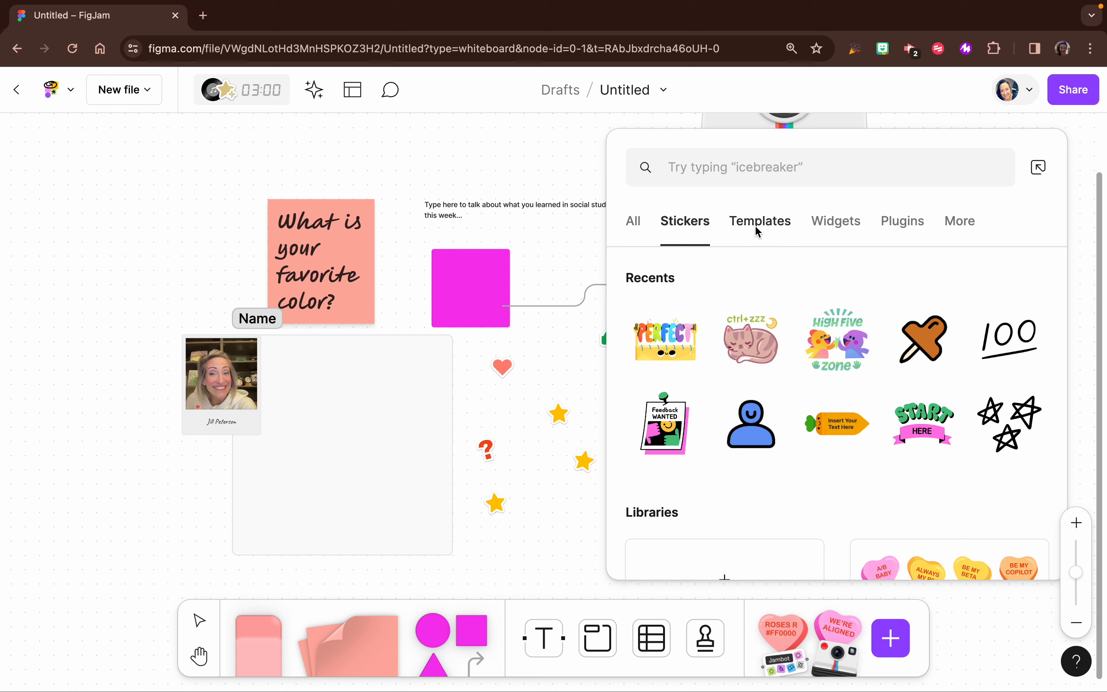
pyautogui.click(760, 221)
pyautogui.scroll(-2, 773, 353)
pyautogui.scroll(-8, 773, 353)
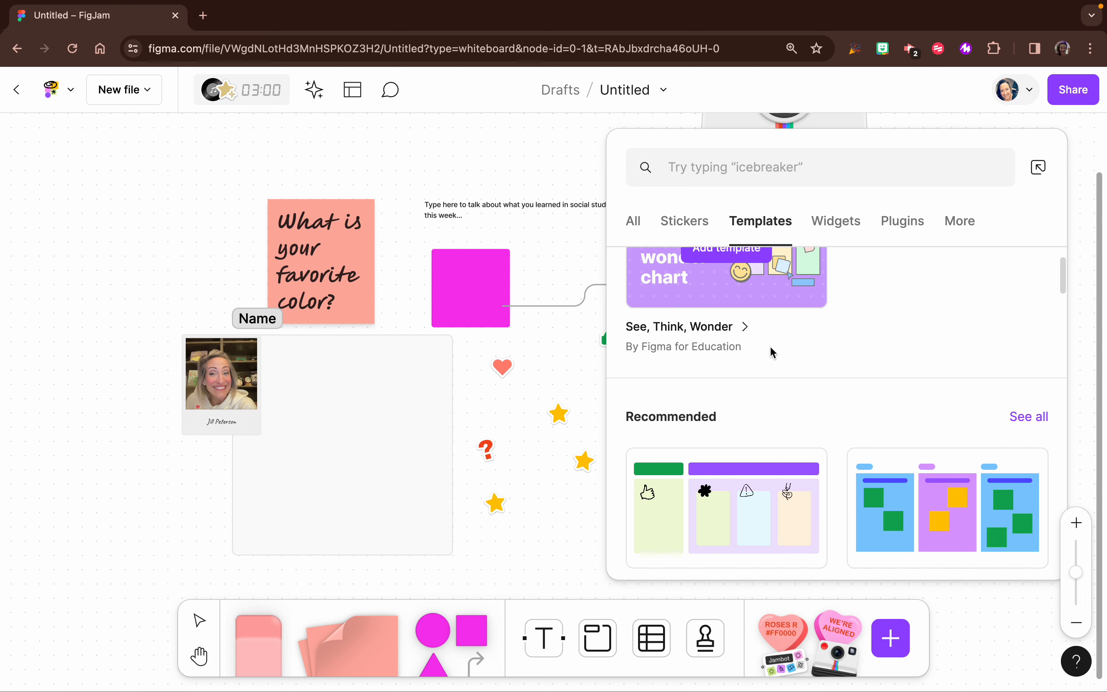
pyautogui.scroll(-6, 770, 346)
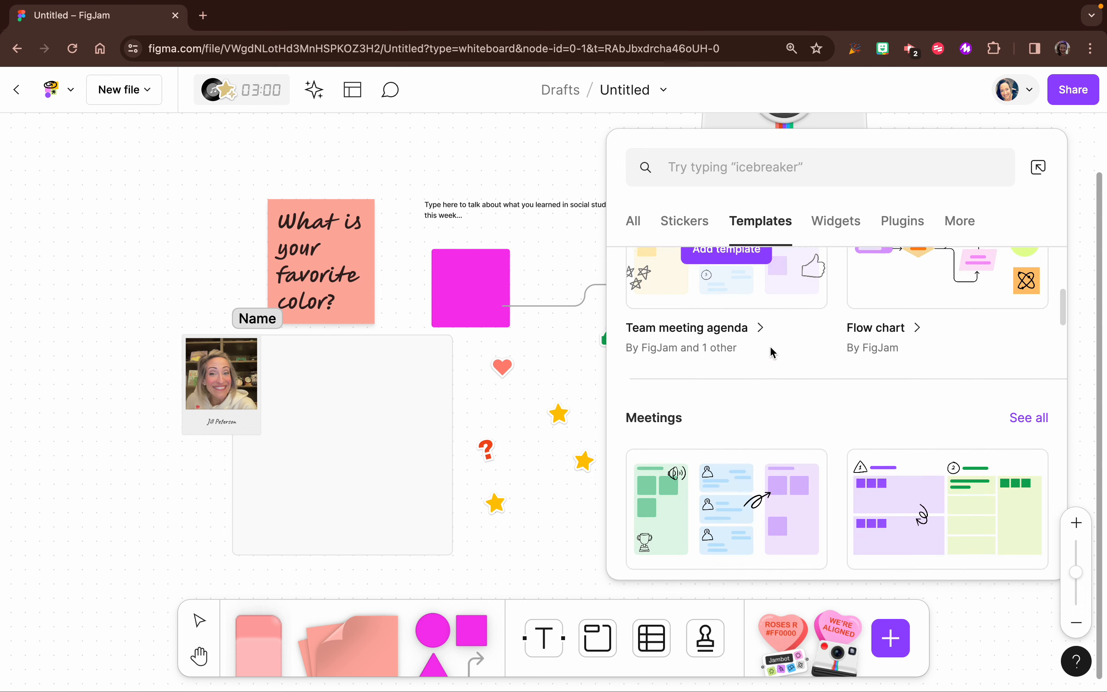
# Step: Insert the Dice widget, move it to the empty area right of the second connected square and roll it
pyautogui.click(860, 221)
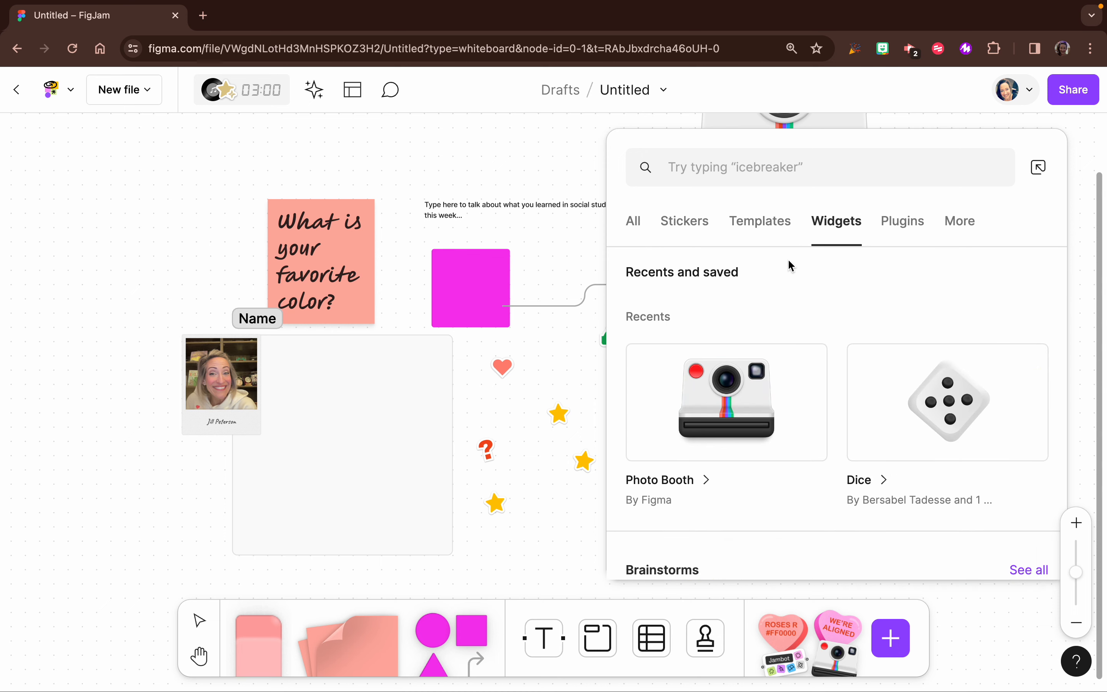
pyautogui.click(963, 390)
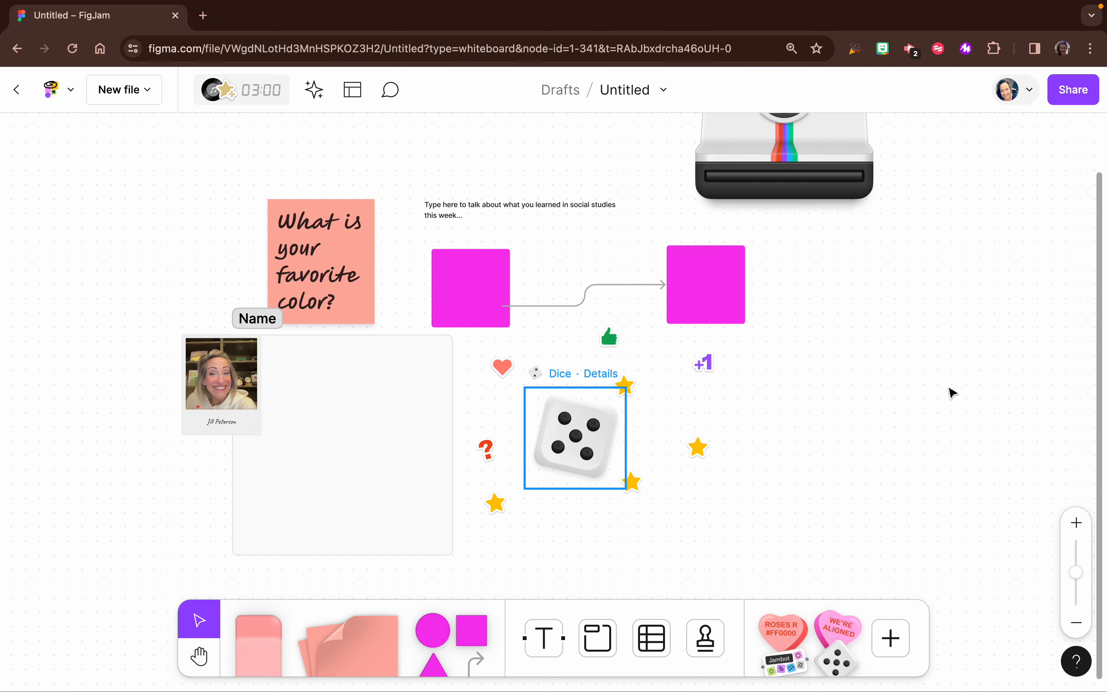
pyautogui.moveTo(594, 447); pyautogui.dragTo(948, 368)
pyautogui.click(947, 370)
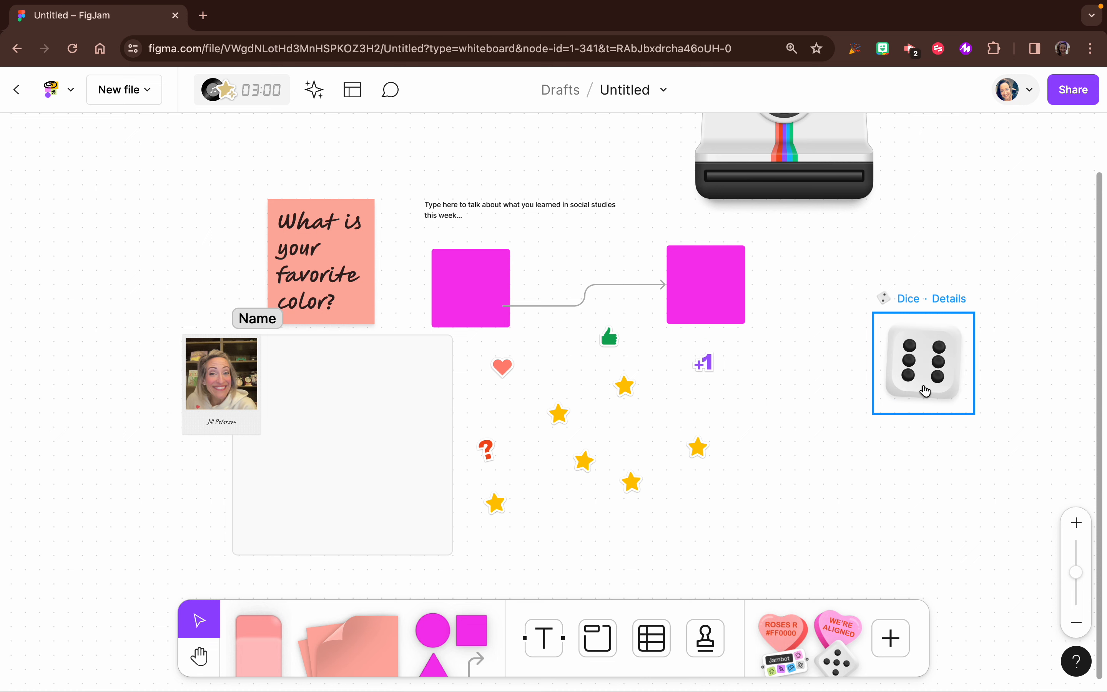
# Step: Run the Unsplash plugin and search its images for "tree"
pyautogui.click(893, 638)
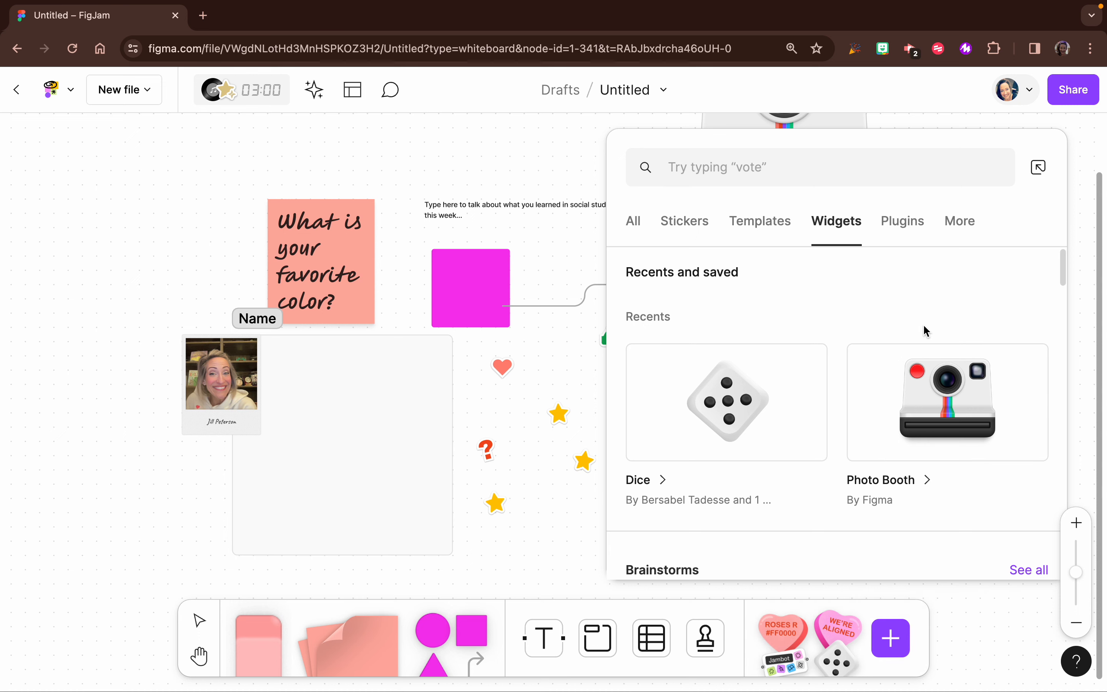
pyautogui.click(914, 223)
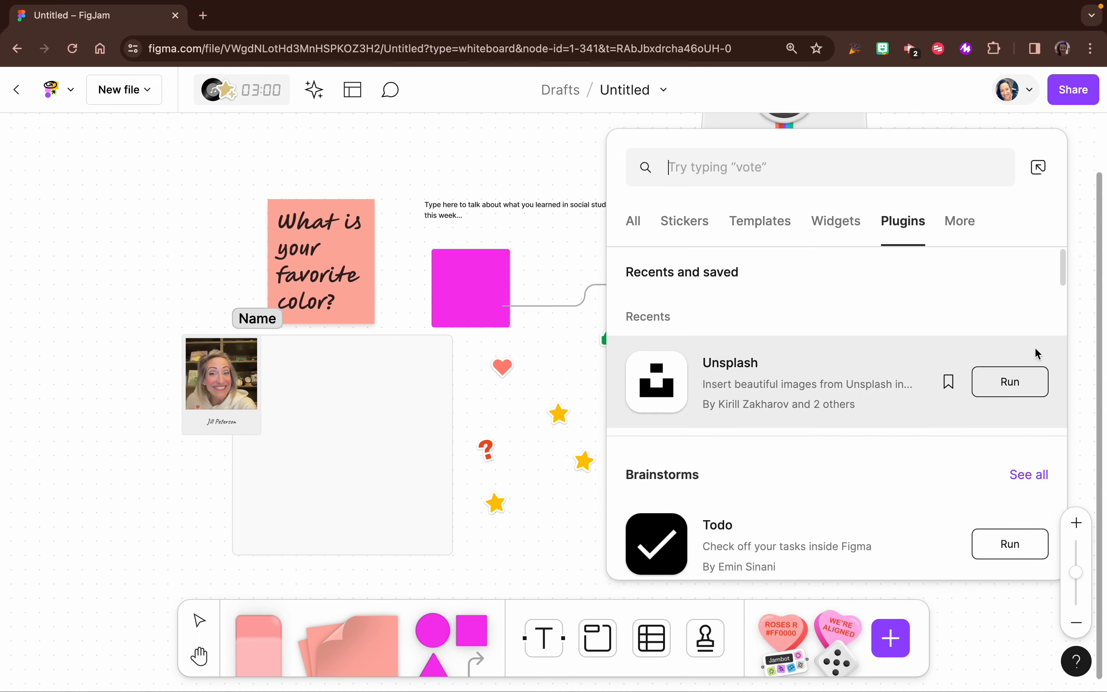
pyautogui.click(1016, 381)
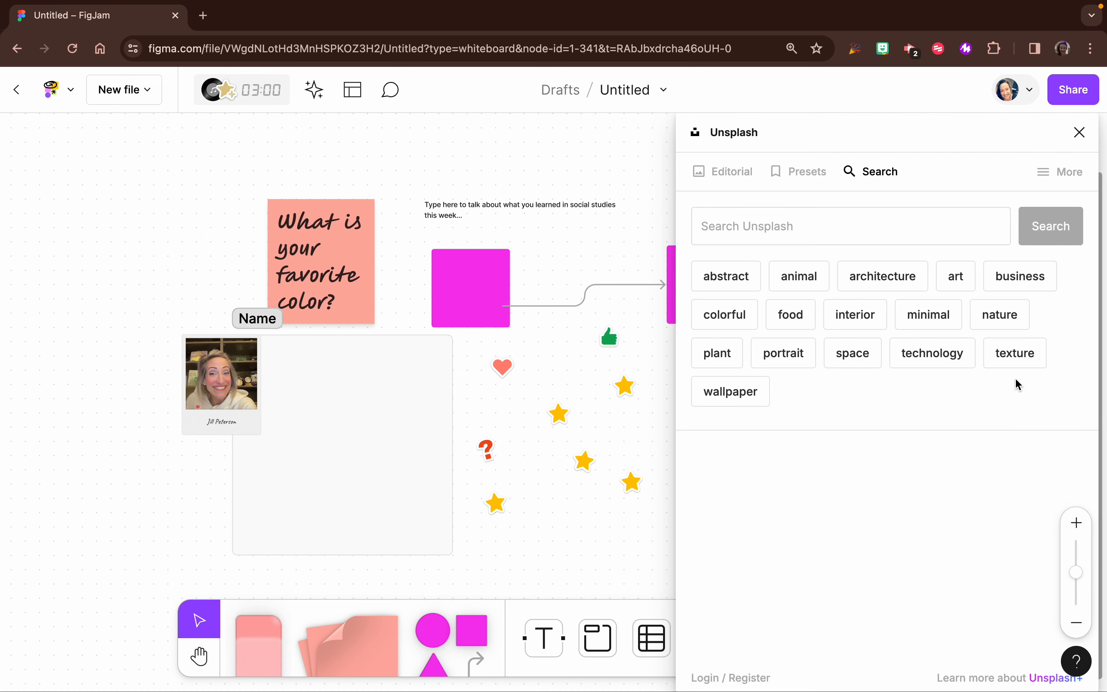
pyautogui.click(925, 230)
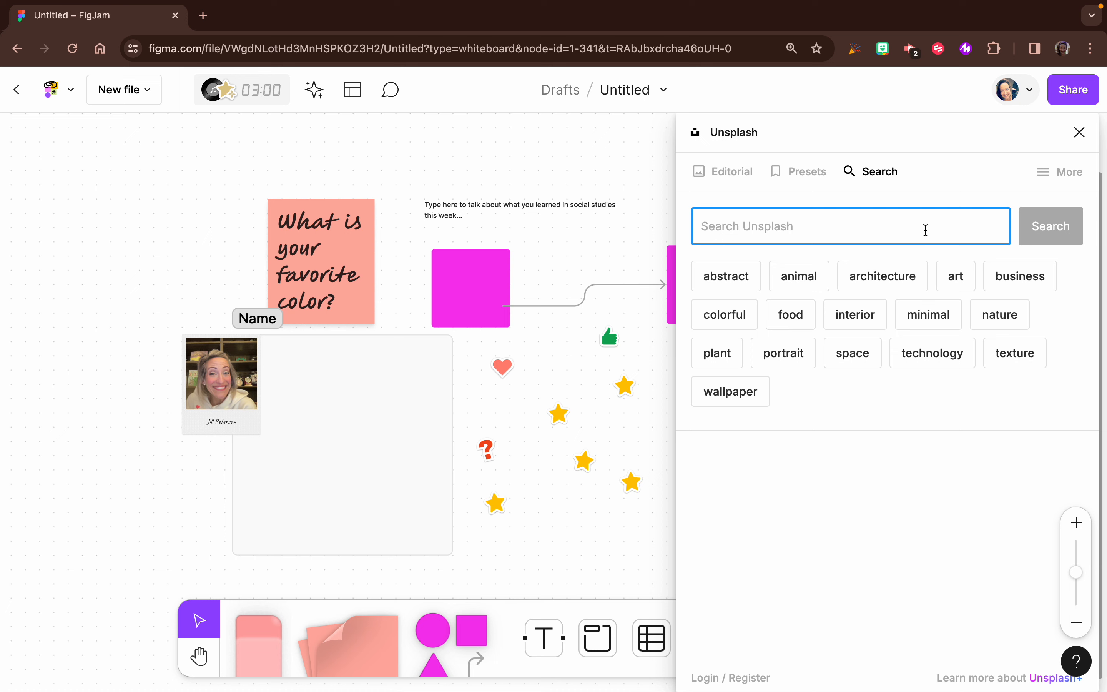
pyautogui.write('tree')
pyautogui.press('Return')
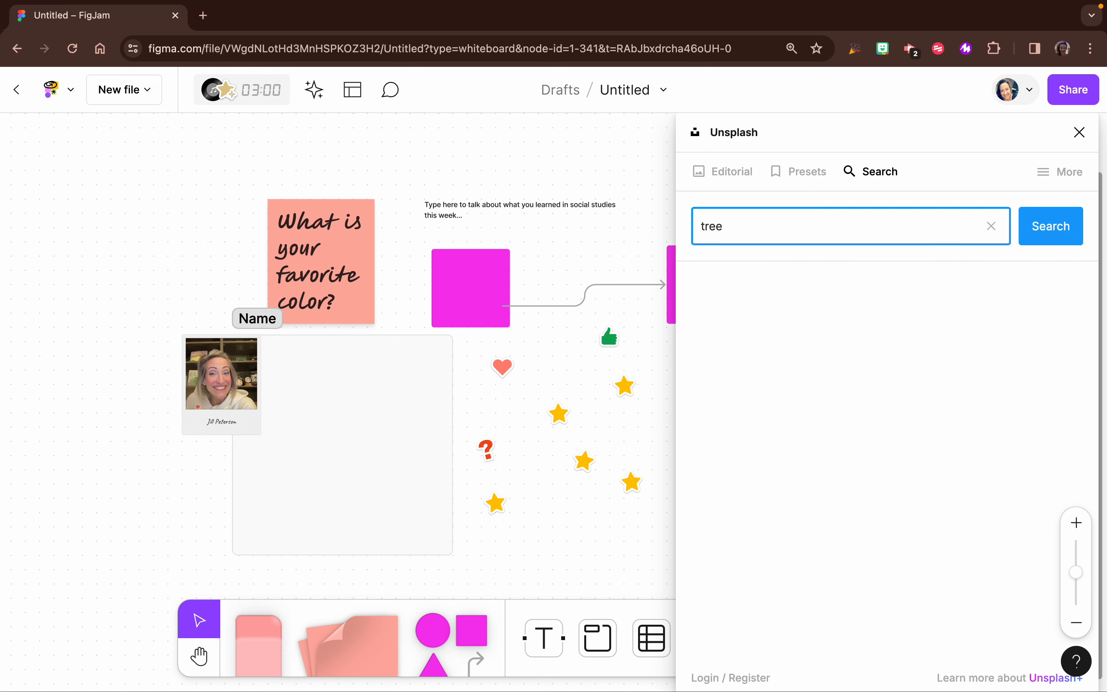
pyautogui.scroll(-1, 844, 372)
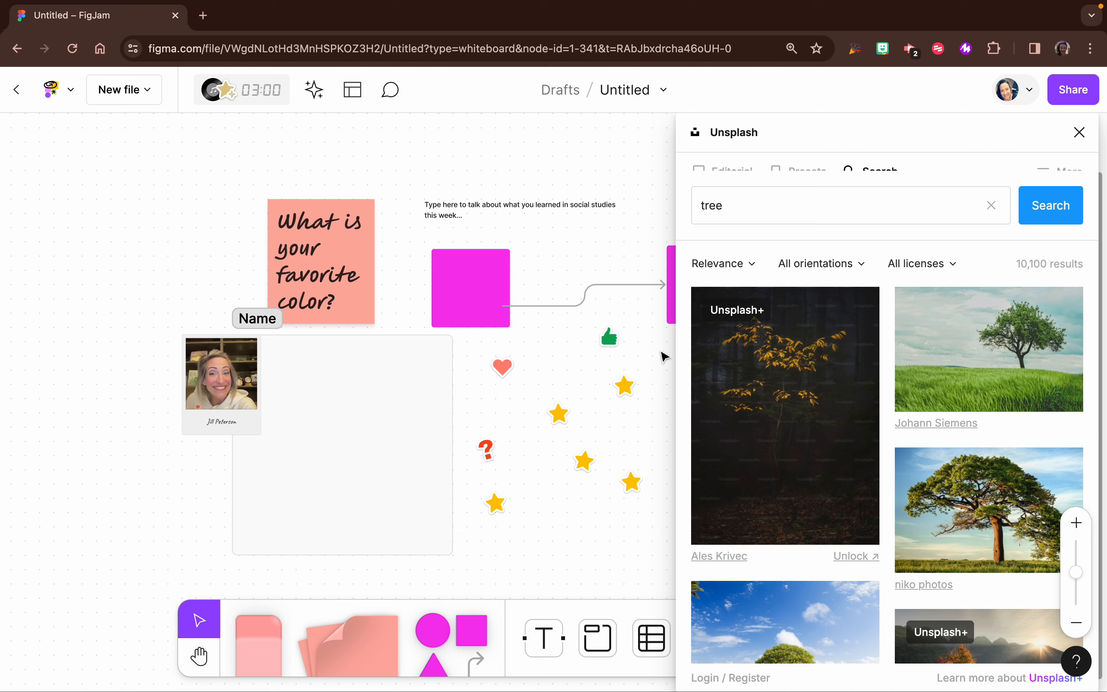
# Step: Insert the Unsplash photo of the large broad-crowned tree against a blue sky onto the board and close the plugin
pyautogui.moveTo(960, 143); pyautogui.dragTo(404, 129)
pyautogui.moveTo(417, 520); pyautogui.dragTo(708, 484)
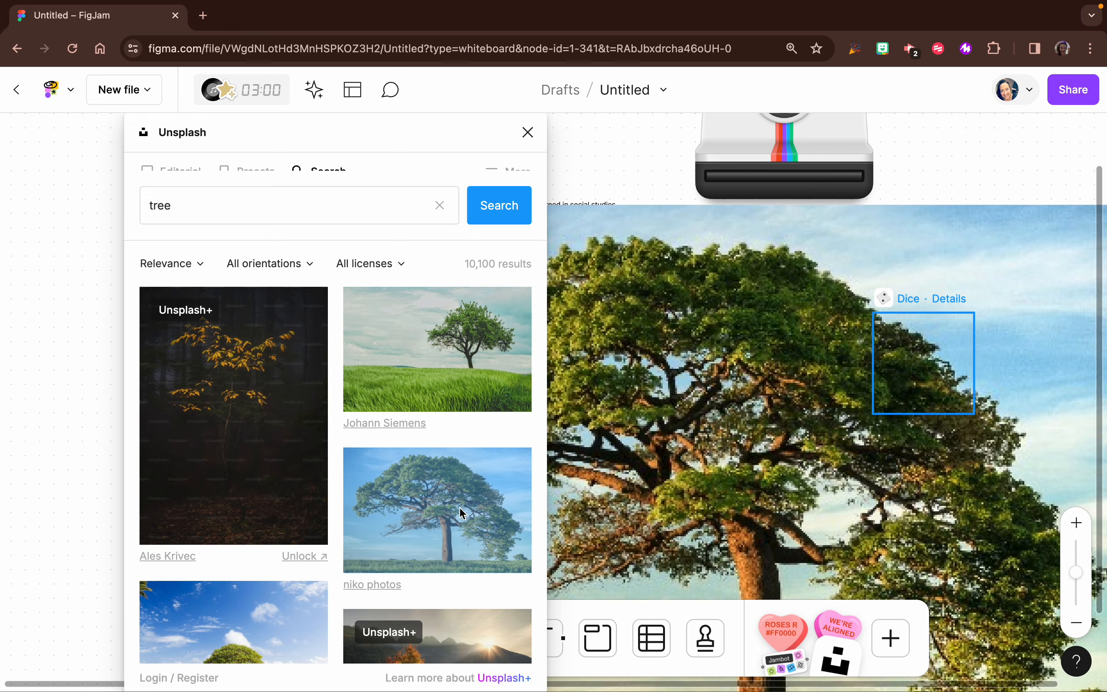
pyautogui.click(528, 133)
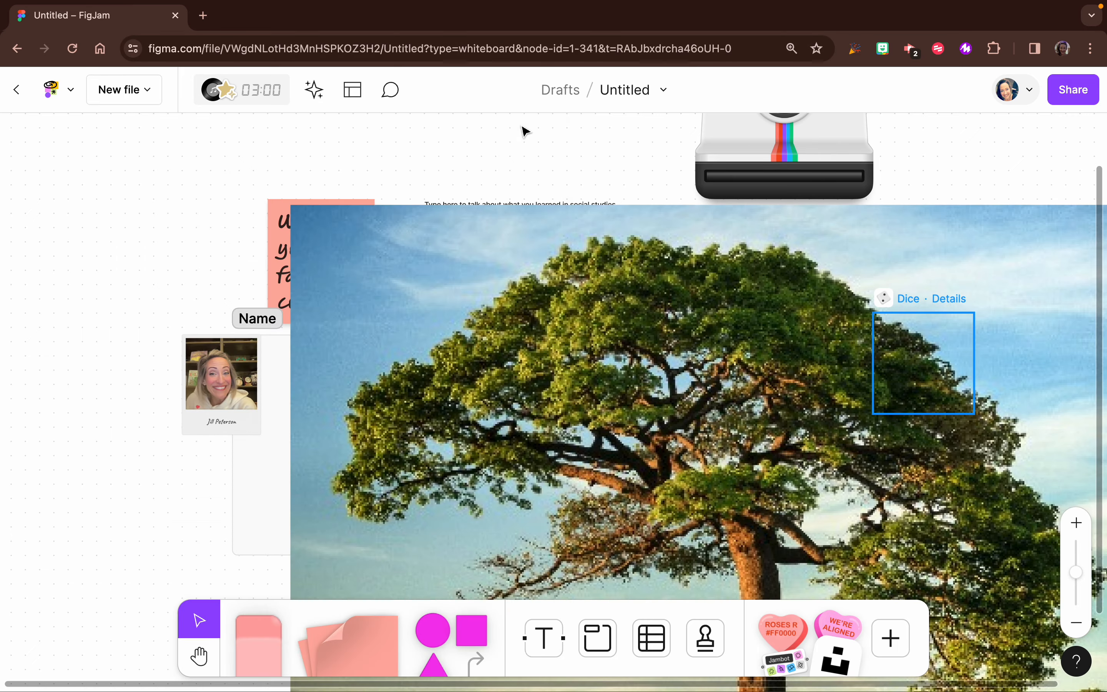
# Step: Shrink the tree photo proportionally to about a third of its inserted width
pyautogui.click(724, 301)
pyautogui.scroll(-5, 727, 310)
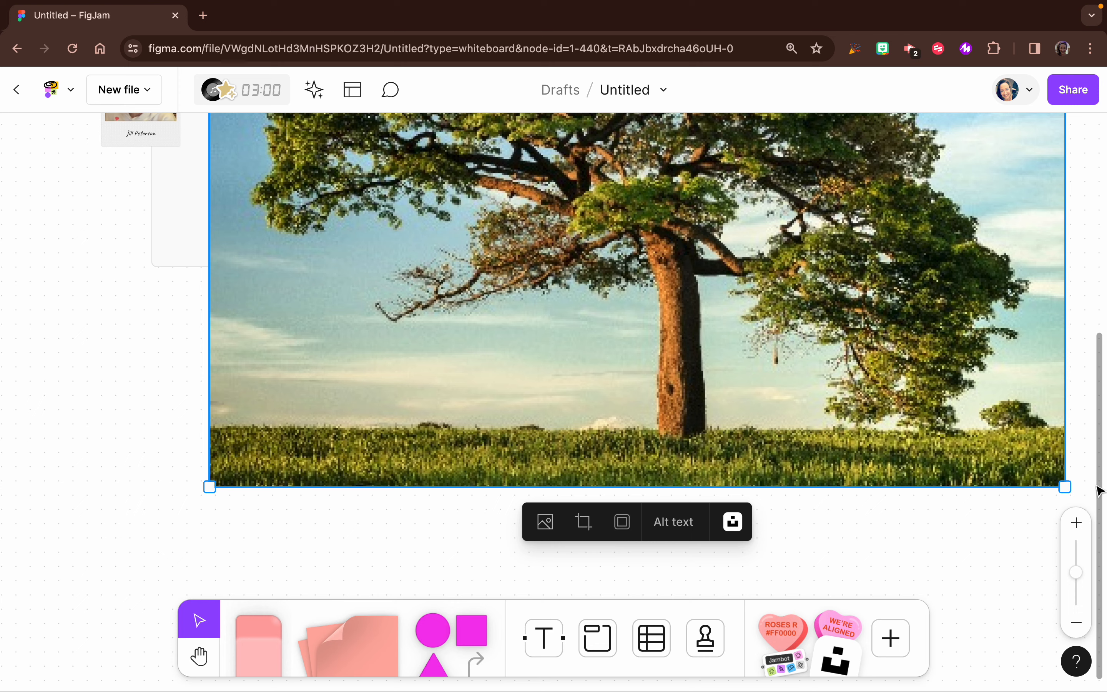
pyautogui.moveTo(1056, 485); pyautogui.dragTo(713, 227)
pyautogui.scroll(10, 710, 231)
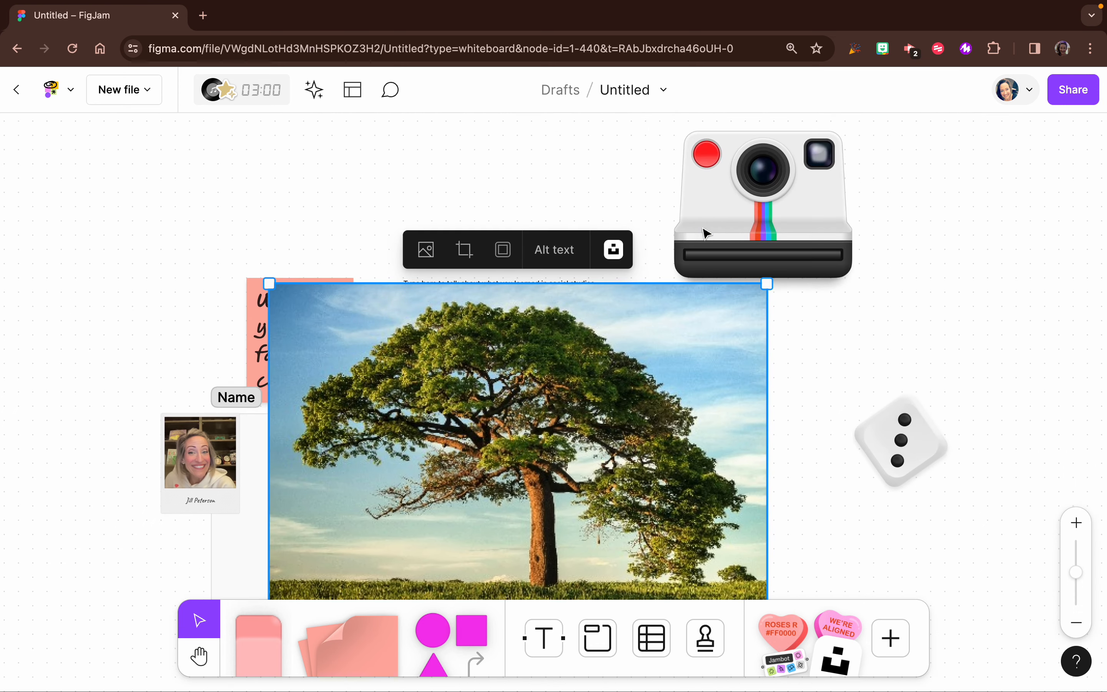
pyautogui.scroll(-2, 660, 309)
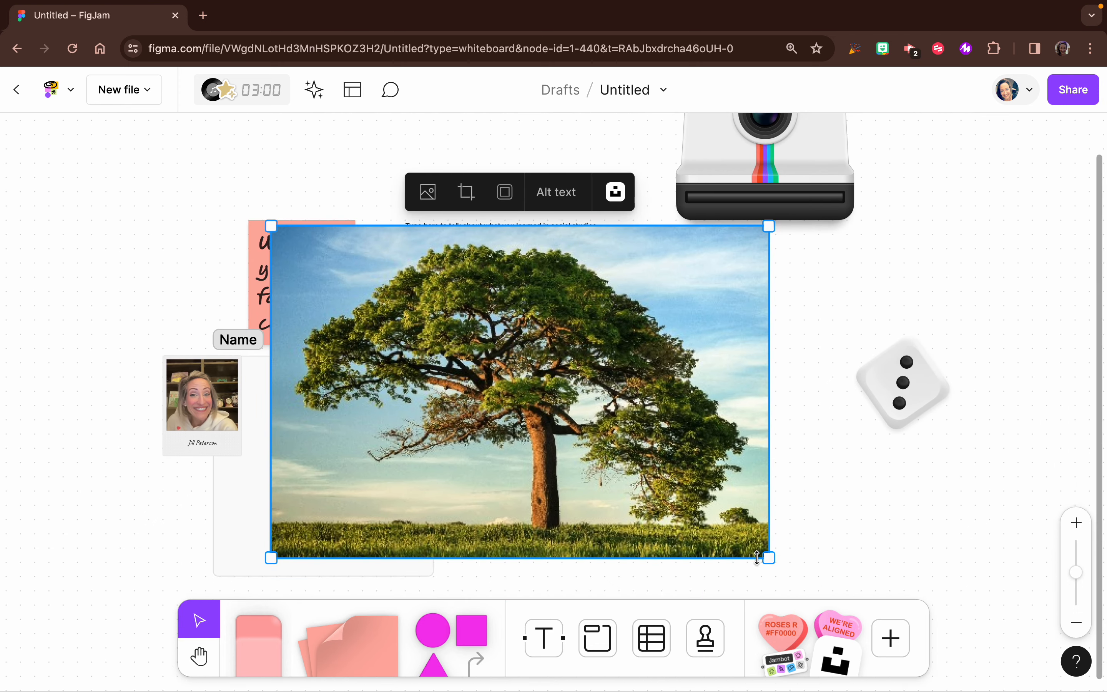
pyautogui.moveTo(759, 549); pyautogui.dragTo(532, 401)
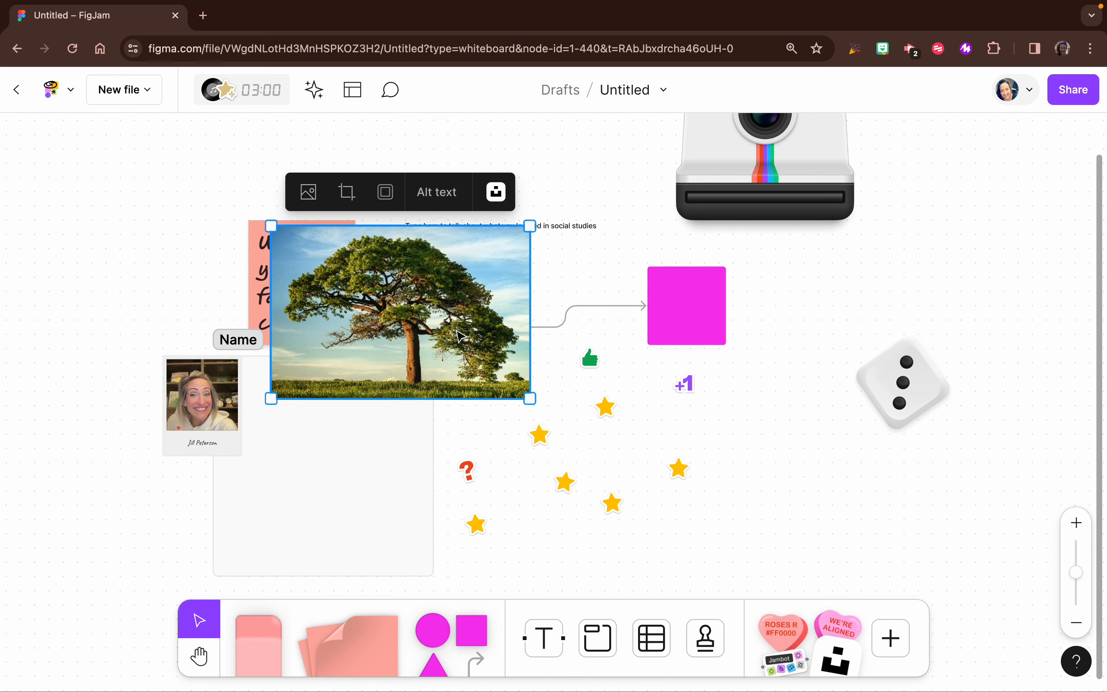
# Step: Move the tree photo beside the star stamps below the second magenta square, shrink it to about two squares wide, and deselect it
pyautogui.moveTo(455, 332); pyautogui.dragTo(883, 528)
pyautogui.moveTo(955, 591); pyautogui.dragTo(854, 525)
pyautogui.moveTo(828, 478); pyautogui.dragTo(838, 520)
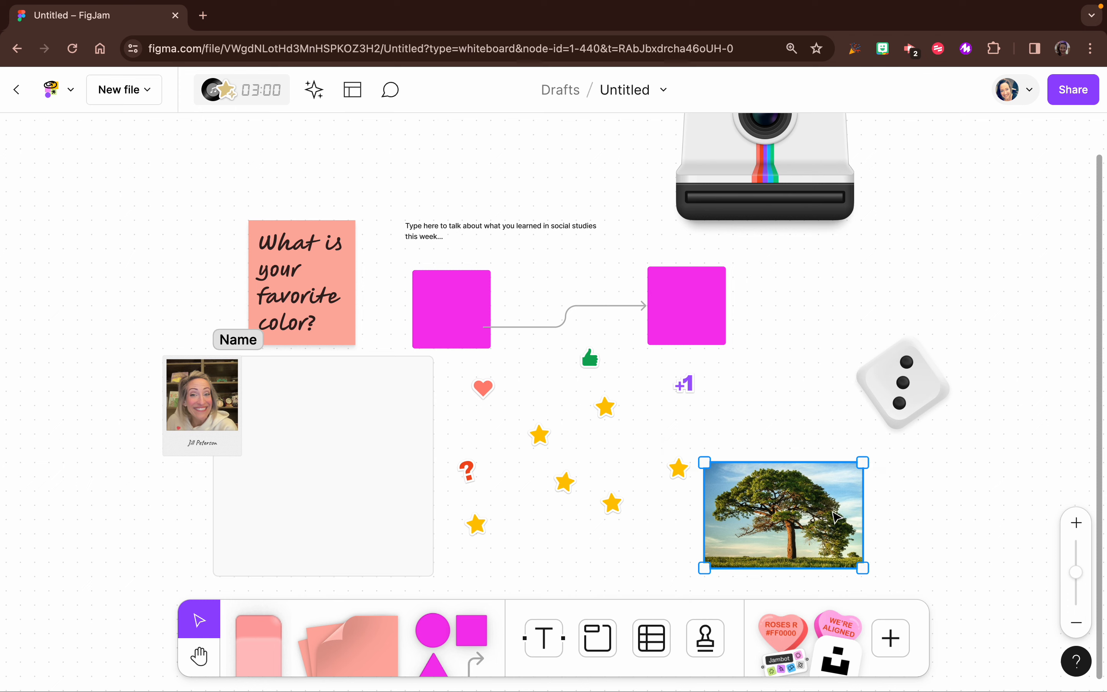
pyautogui.click(775, 341)
pyautogui.scroll(3, 797, 322)
pyautogui.hscroll(2, 796, 323)
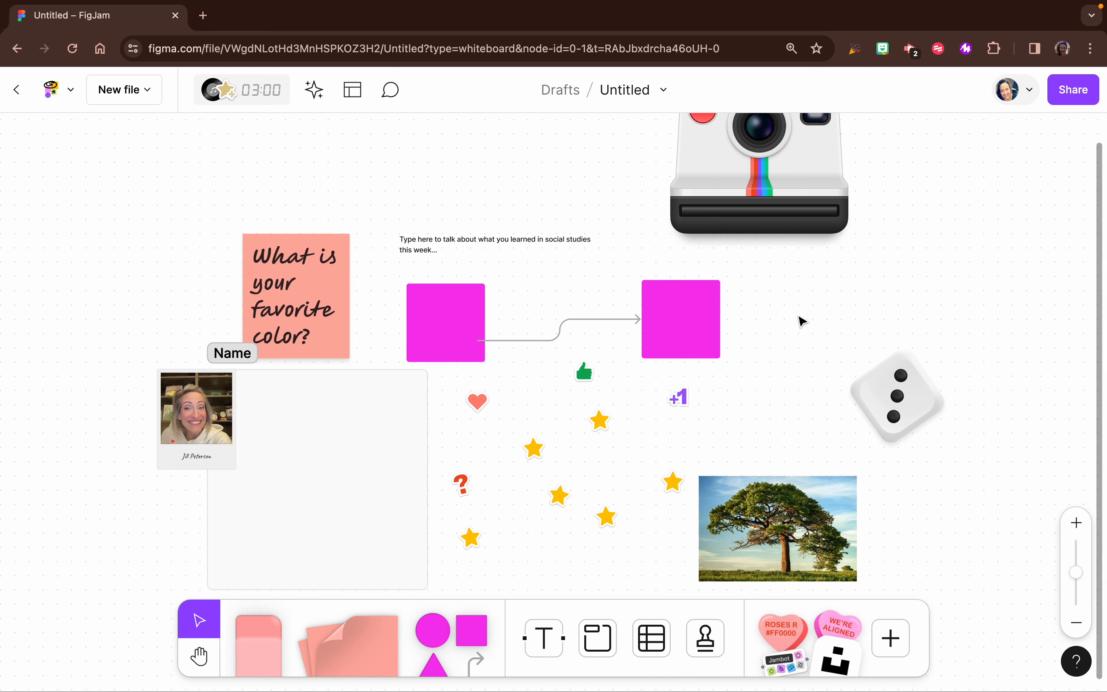
pyautogui.scroll(1, 802, 321)
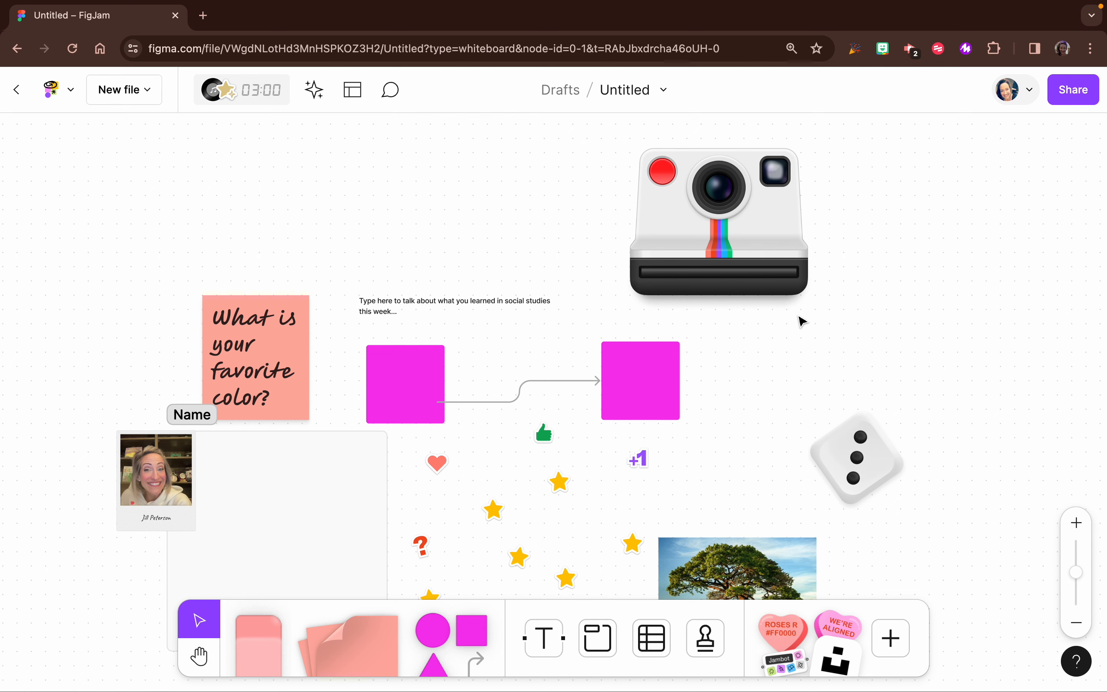
pyautogui.scroll(-5, 803, 322)
pyautogui.hscroll(-1, 803, 322)
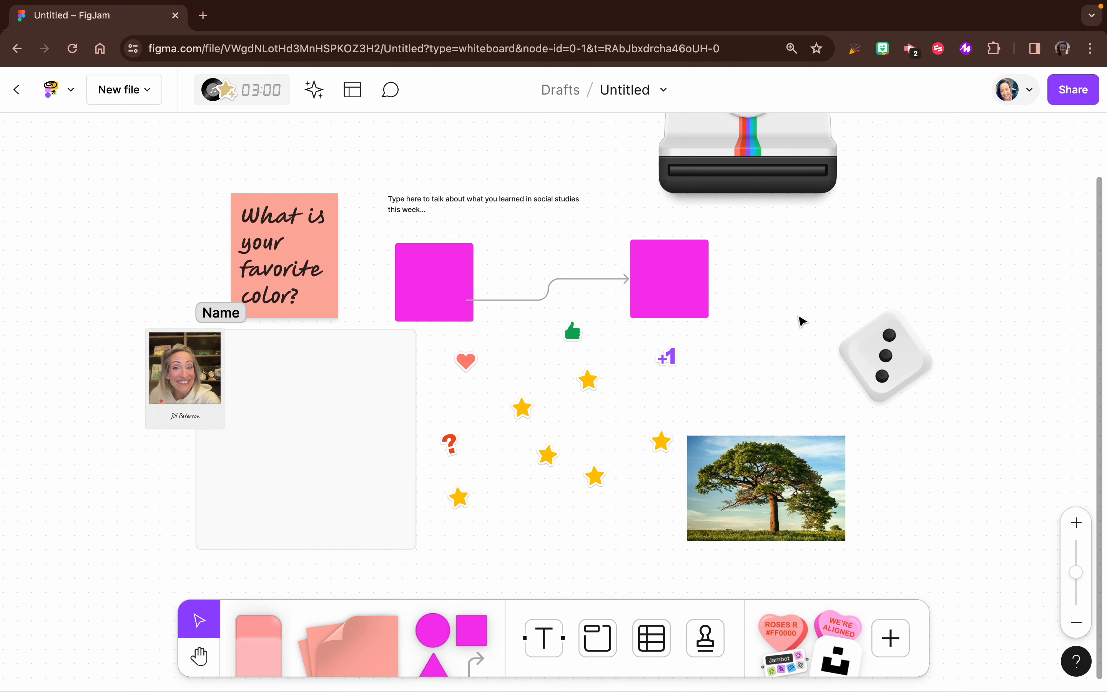
pyautogui.moveTo(907, 2)
pyautogui.hscroll(5, 589, 199)
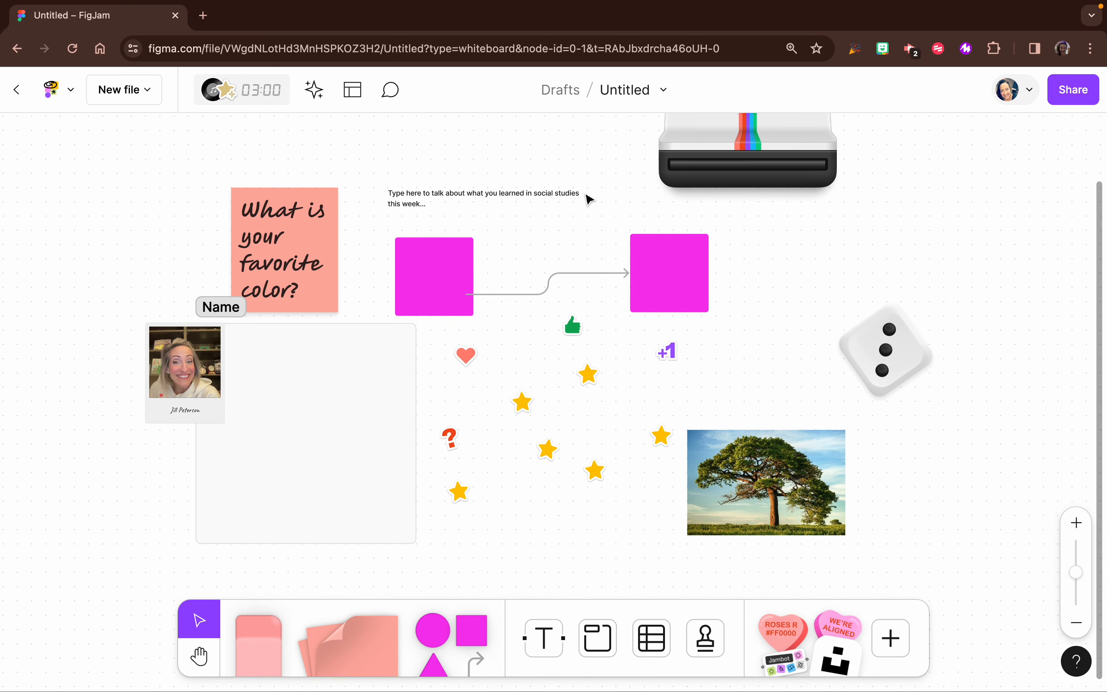